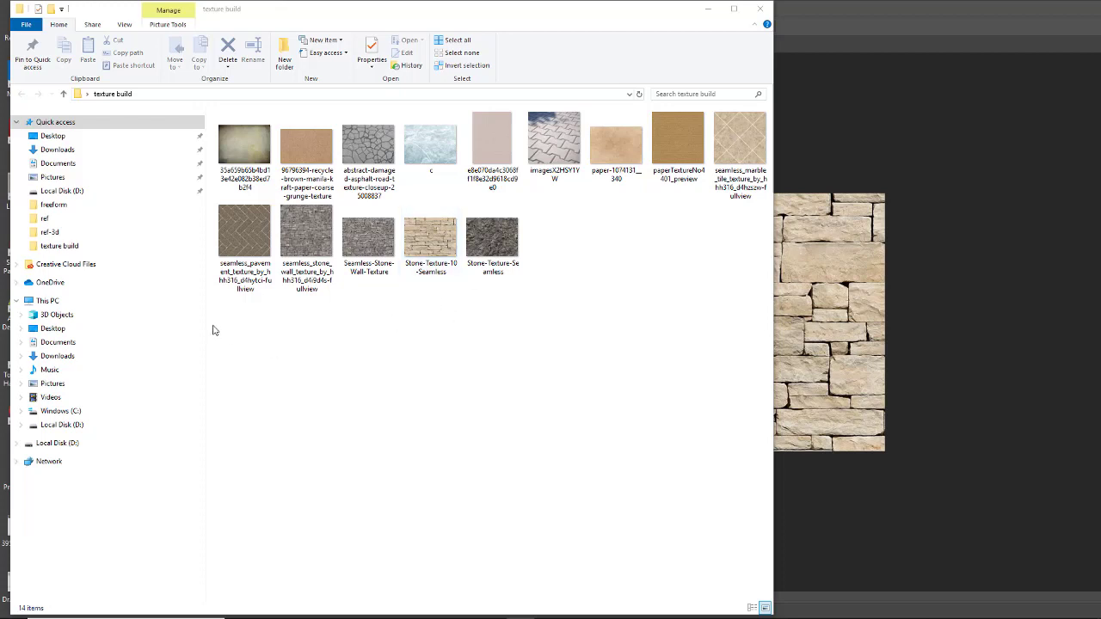
- Open all images of the texture build folder in Photos, shift the viewer aside and minimise the folder window
drag(216, 338, 790, 110)
right_click(544, 159)
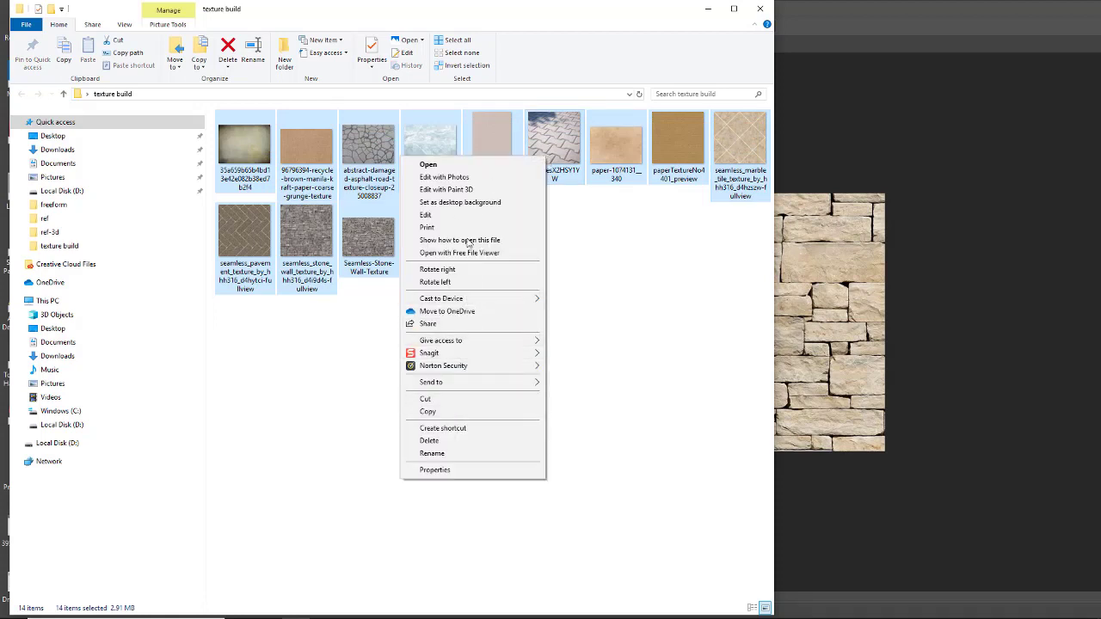
click(459, 166)
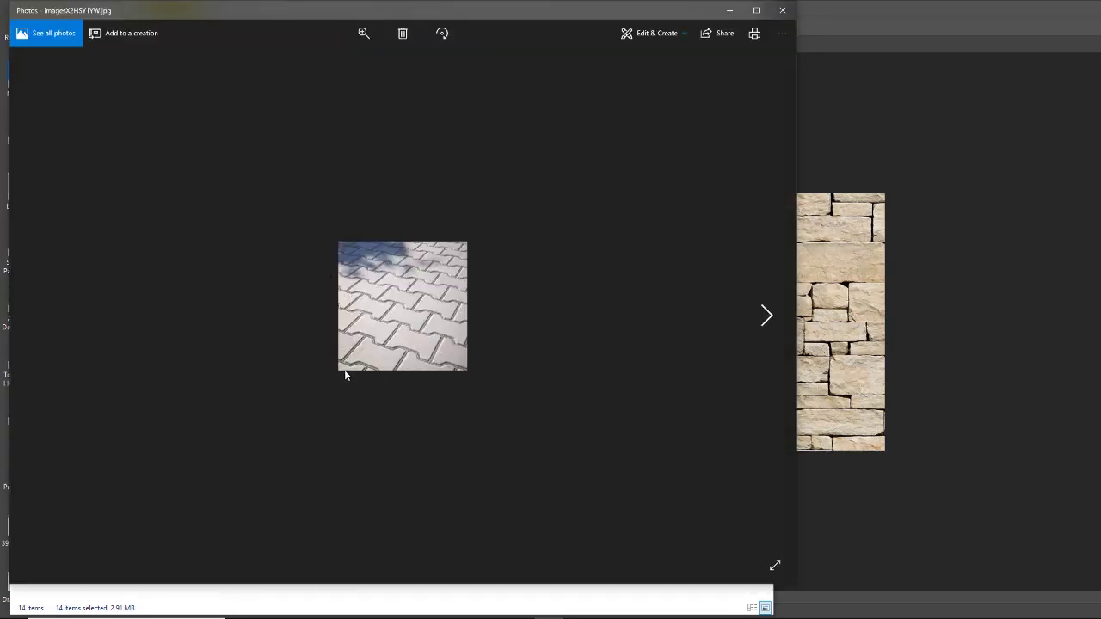
drag(521, 13, 416, 12)
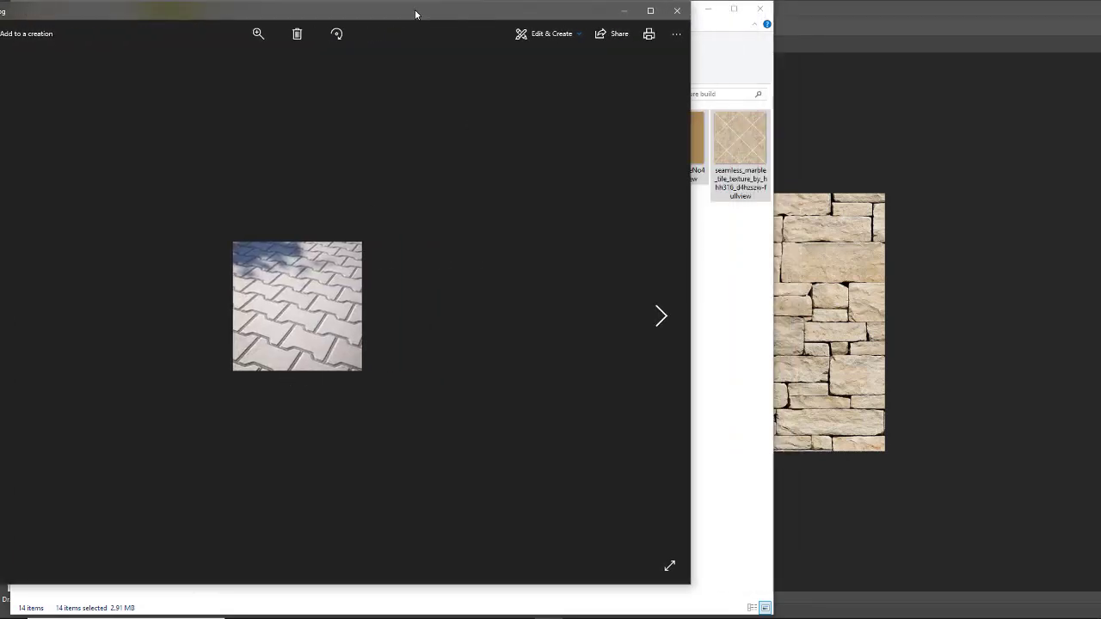
click(714, 22)
click(703, 16)
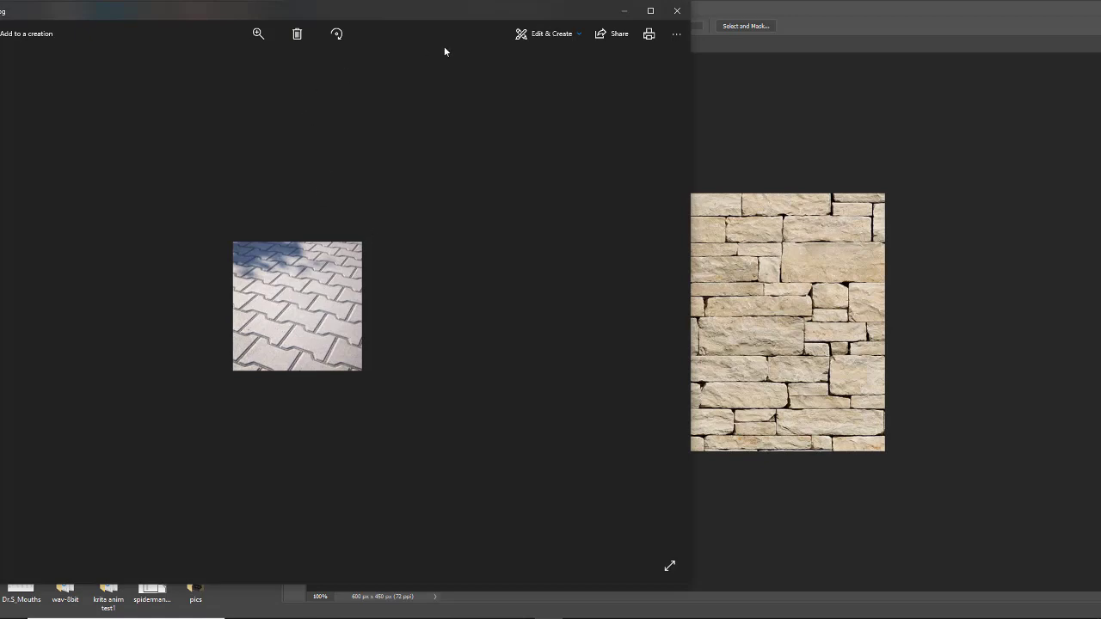
- Examine the paper, marble tile, pavement and stone wall textures one after another, and close the photo viewer
click(659, 316)
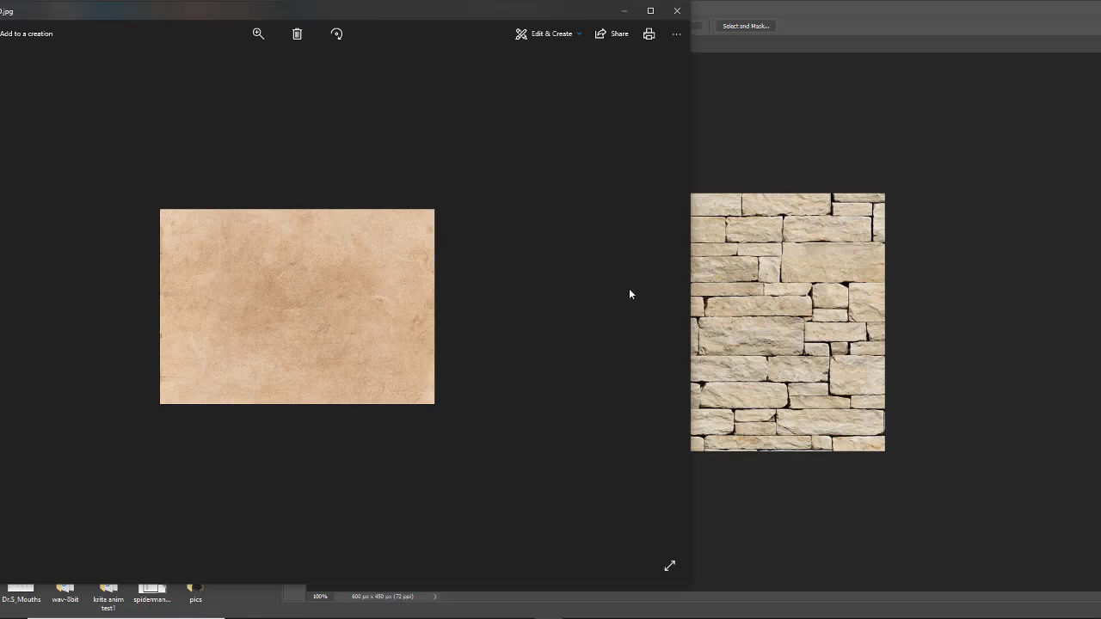
click(660, 315)
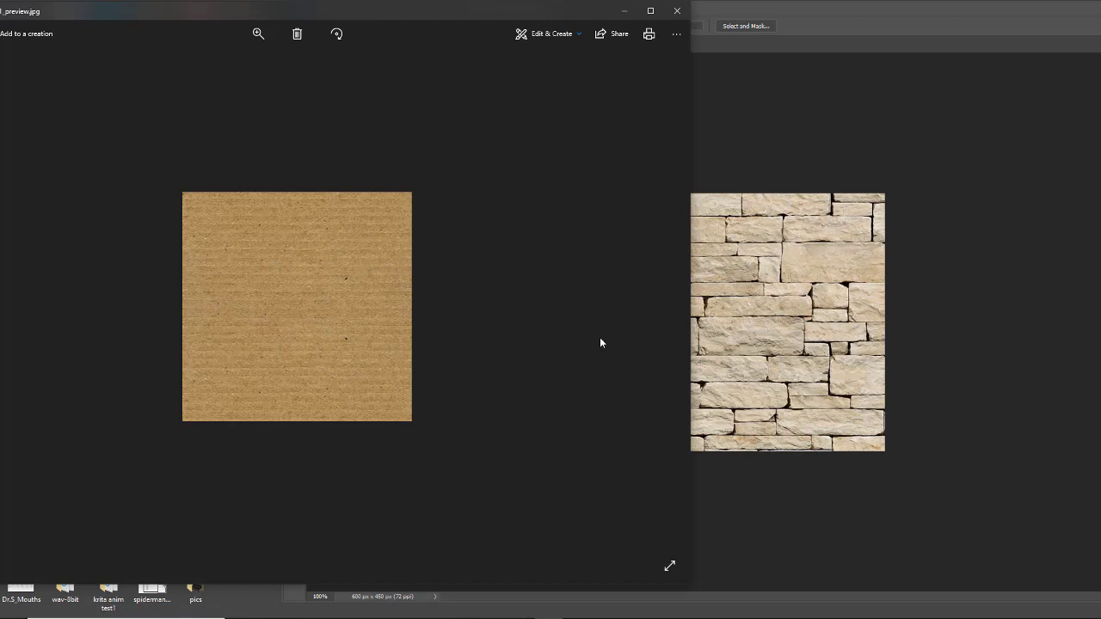
click(659, 317)
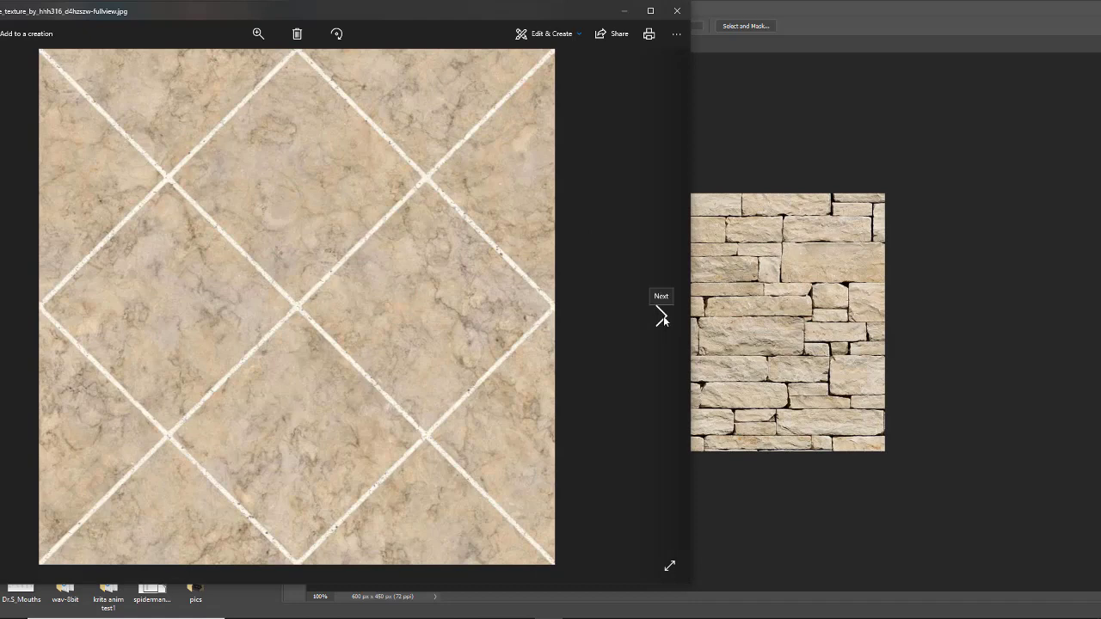
click(662, 318)
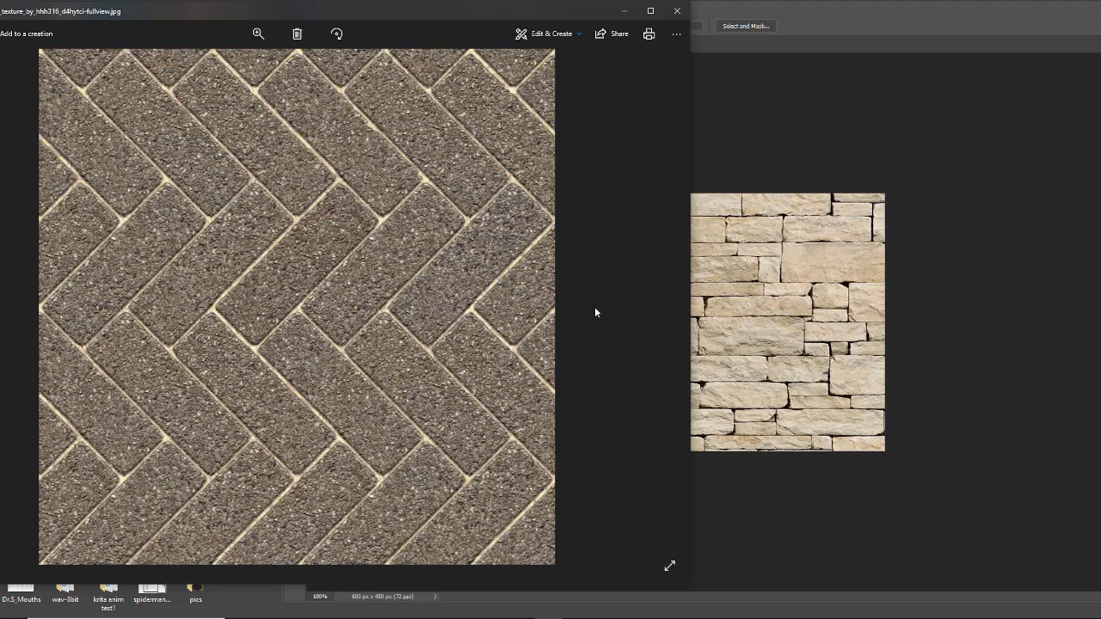
click(661, 315)
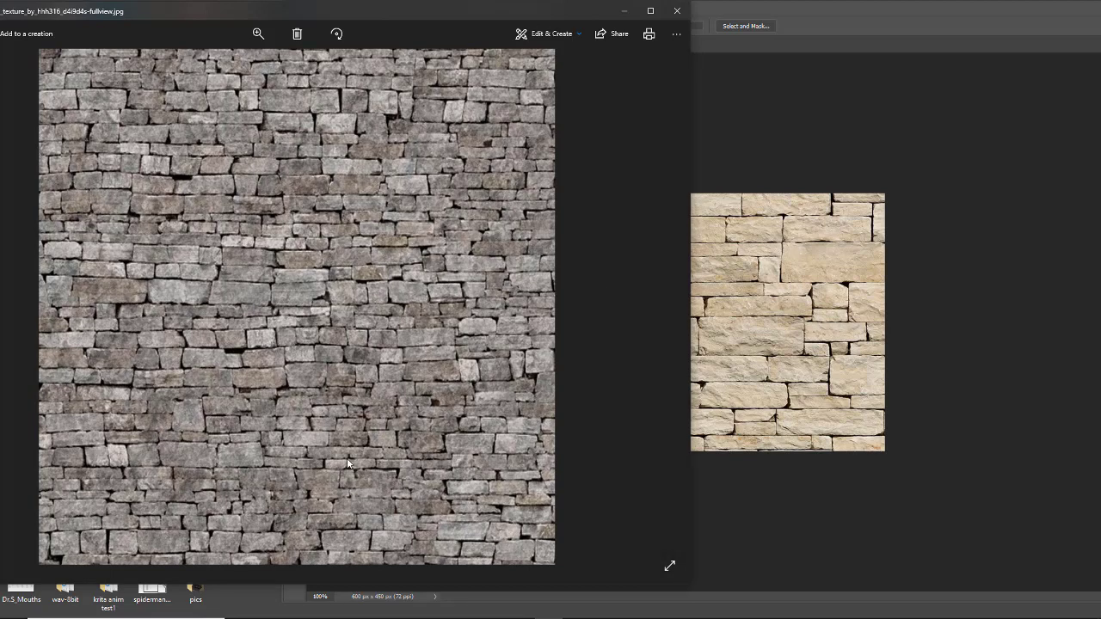
click(661, 317)
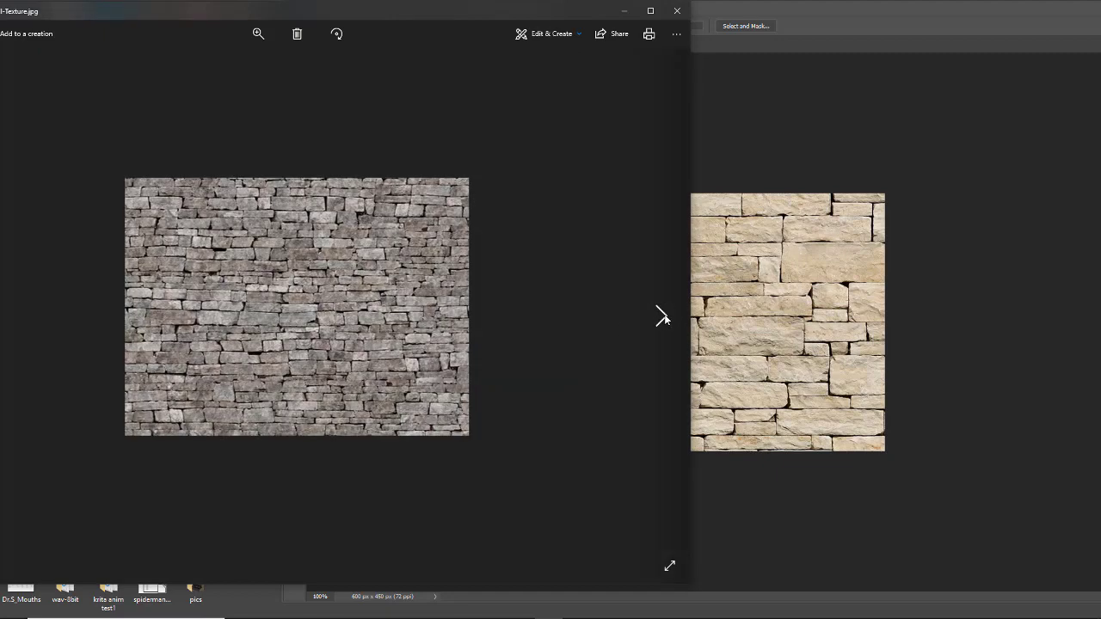
click(677, 11)
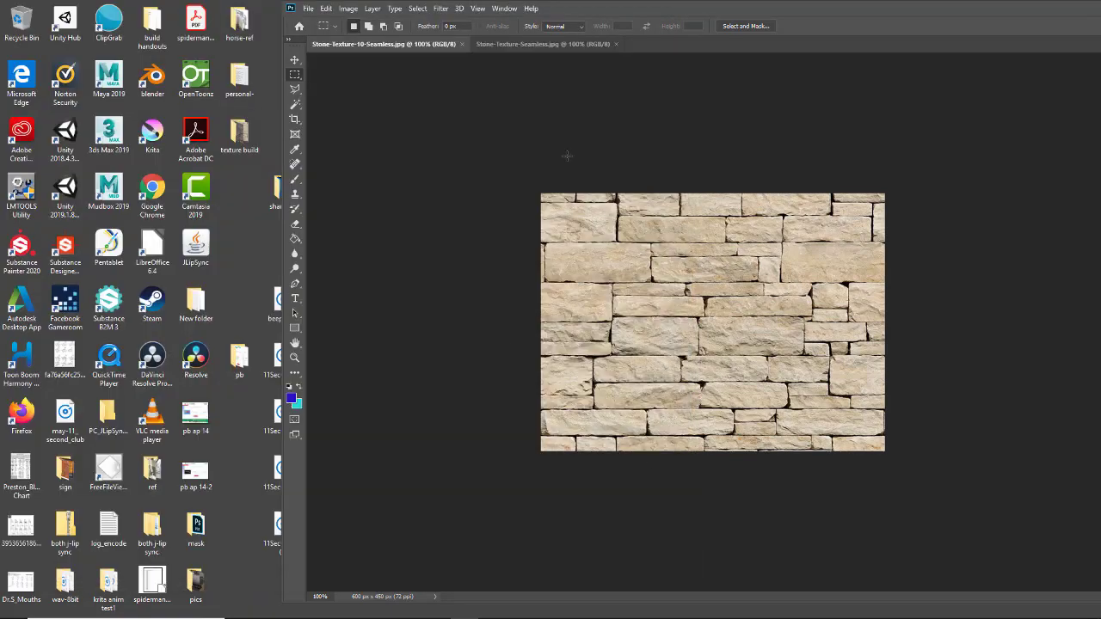
- Move the Photoshop window fully into view and check the two open stone texture documents
drag(771, 7, 503, 7)
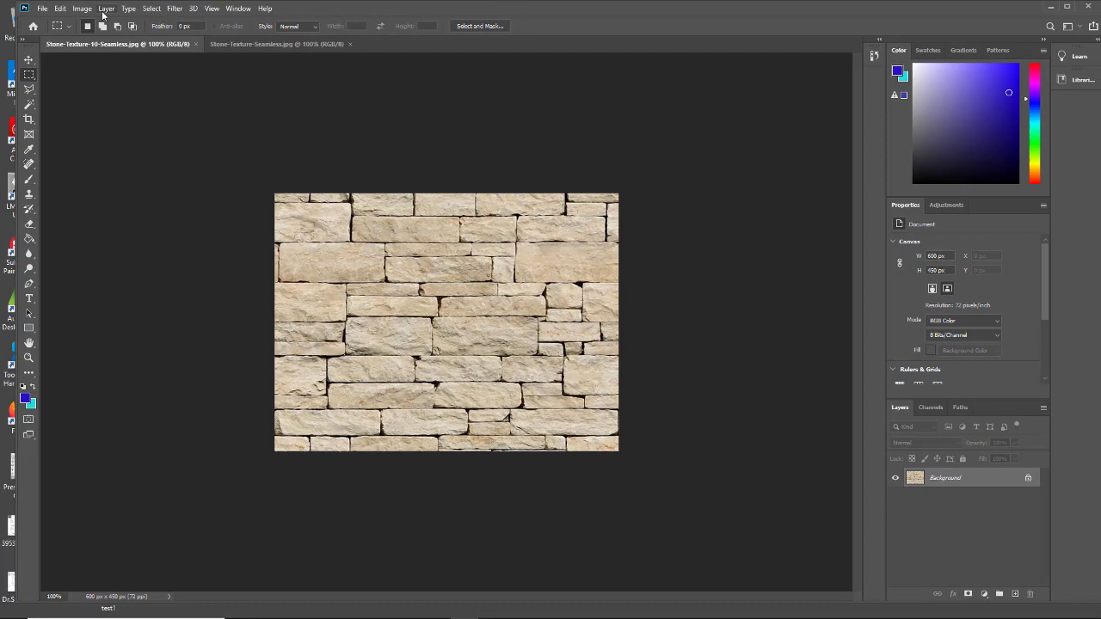
click(298, 43)
click(108, 45)
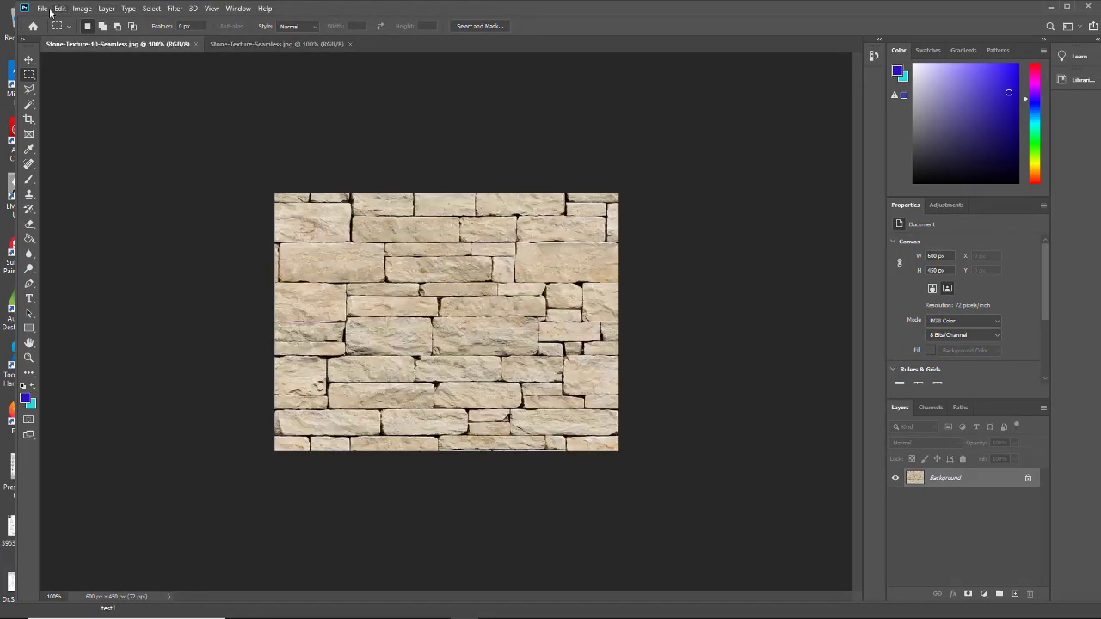
- Create a new blank document 4000 pixels wide and 4000 pixels high at 72 pixels per inch
click(43, 9)
click(50, 20)
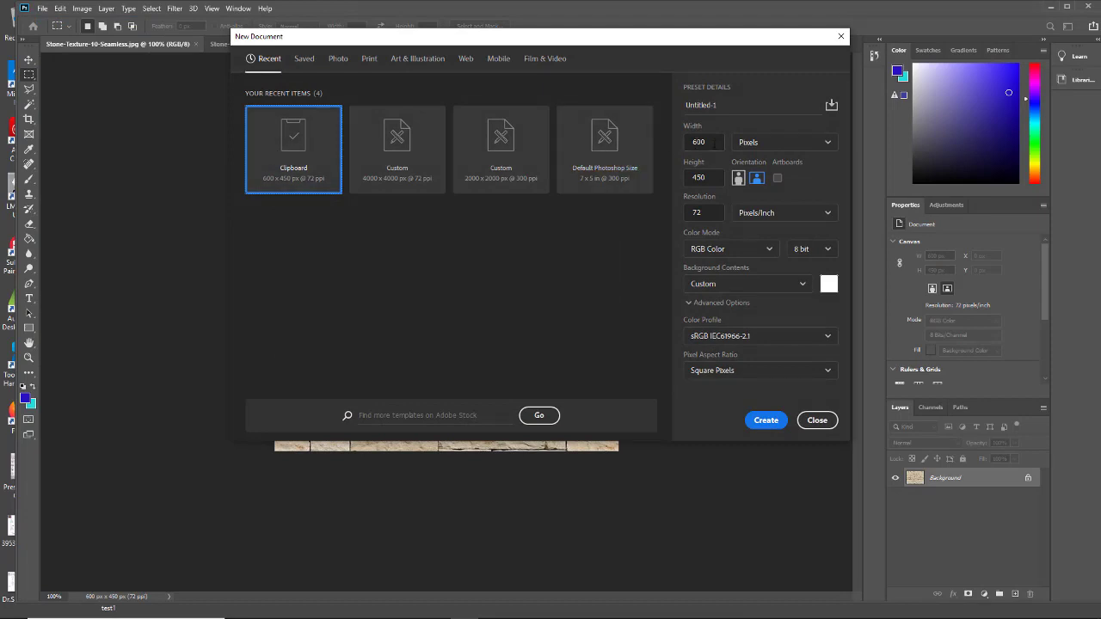
text(4)
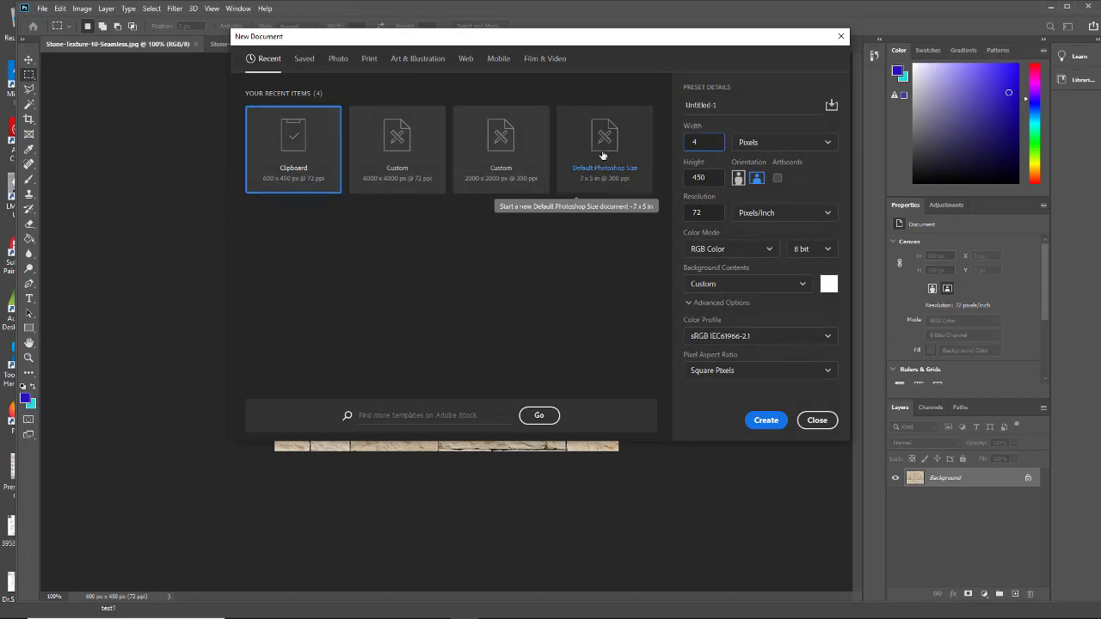
text(000)
click(688, 177)
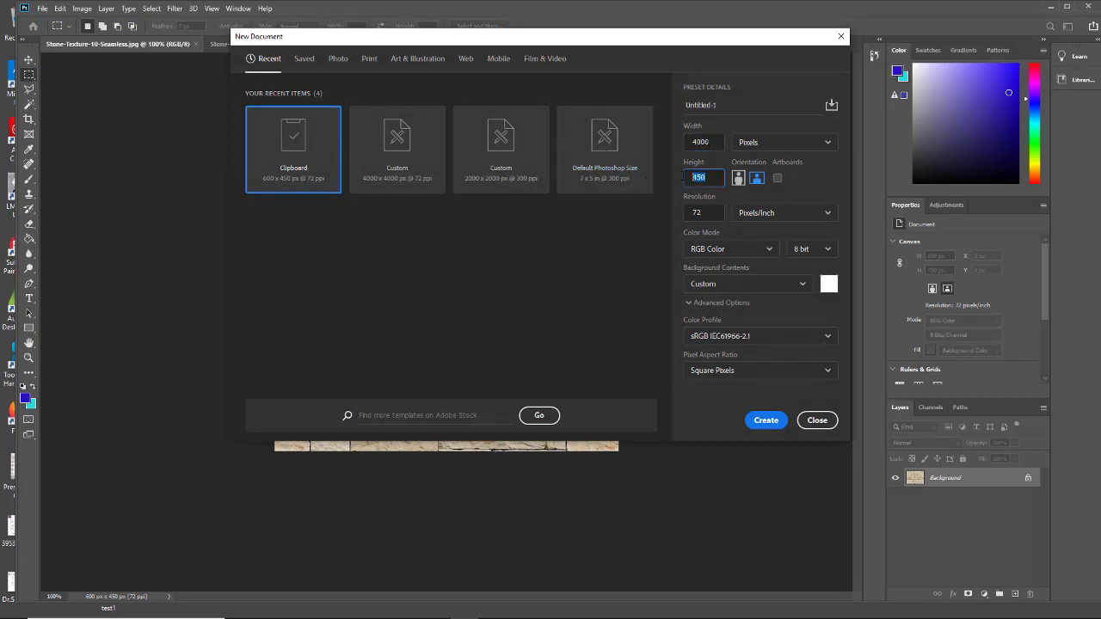
text(400)
text(0)
click(762, 421)
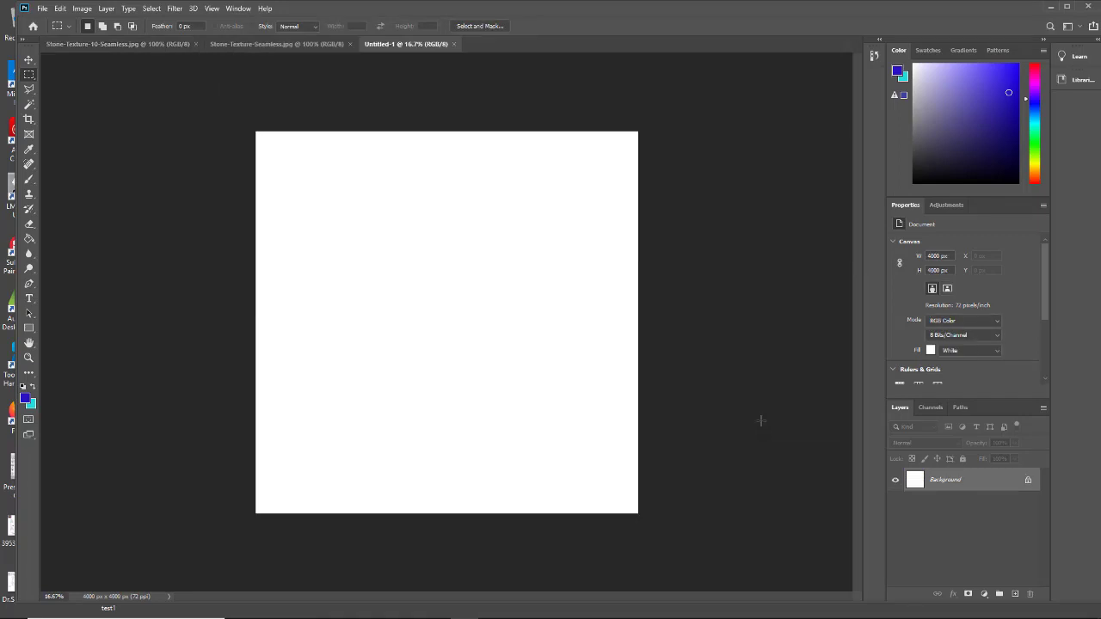
- Select the whole Stone-Texture-10-Seamless image with a rectangular marquee, locate the Define Pattern command, and clear the selection
click(168, 45)
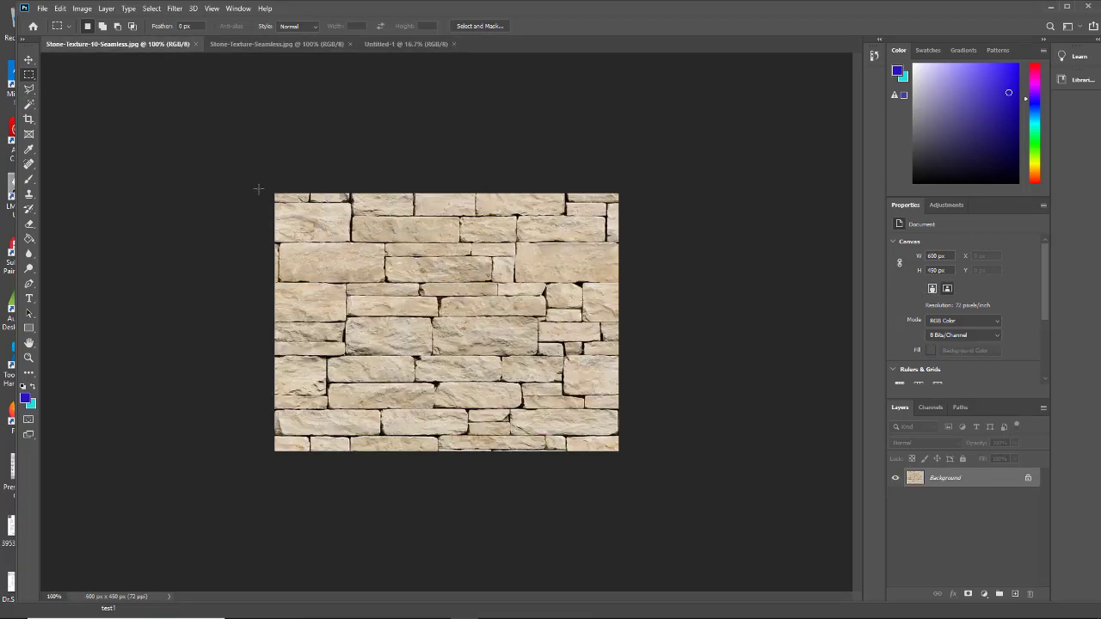
drag(274, 194, 634, 474)
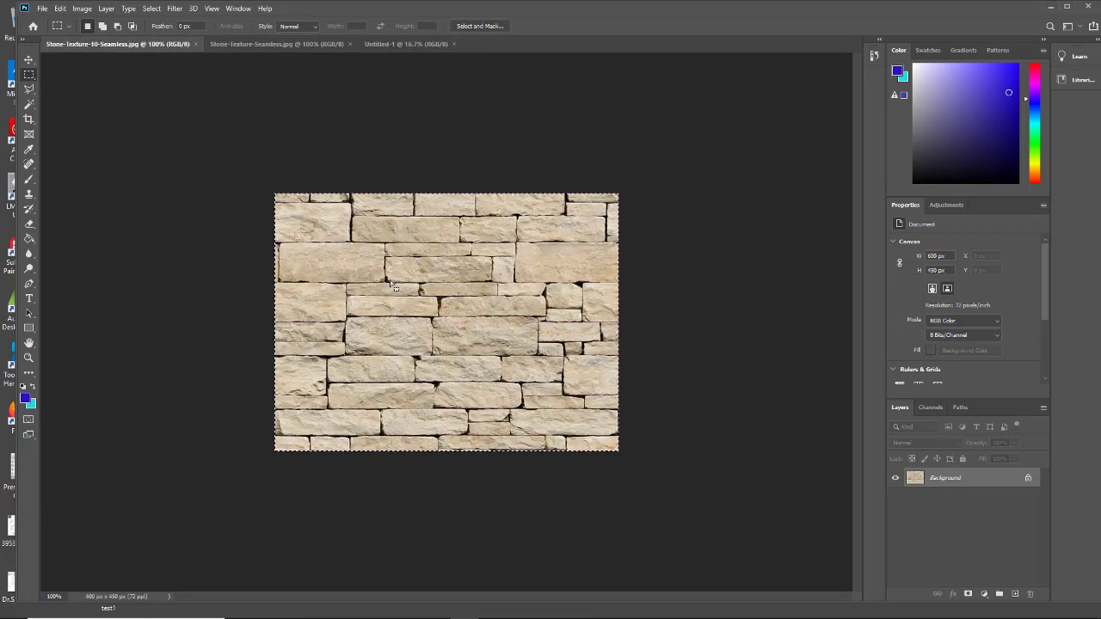
click(61, 9)
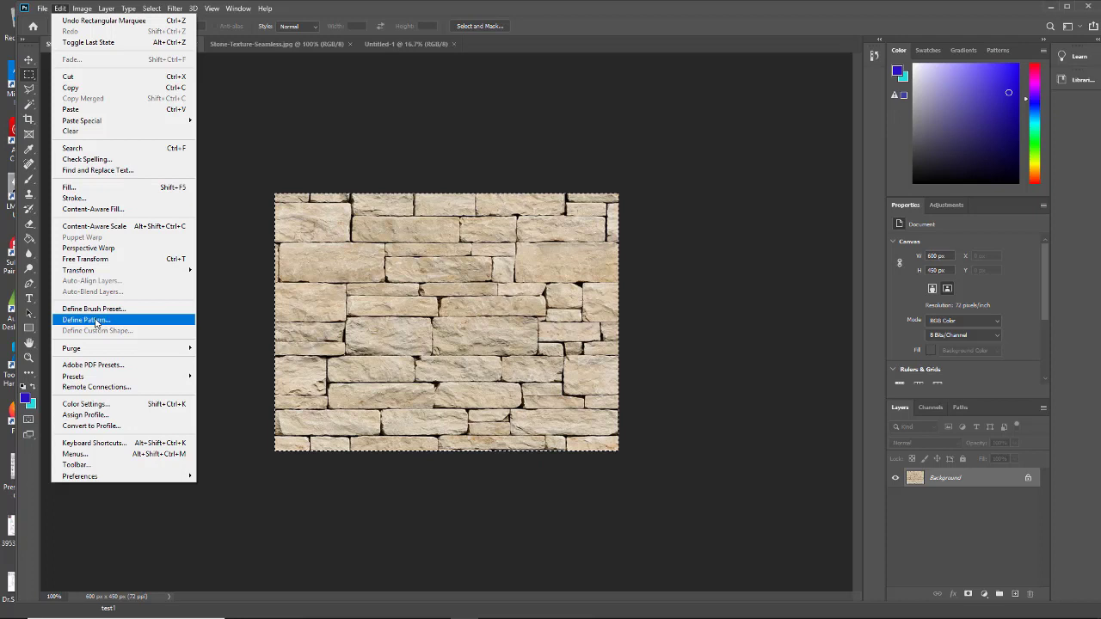
click(27, 78)
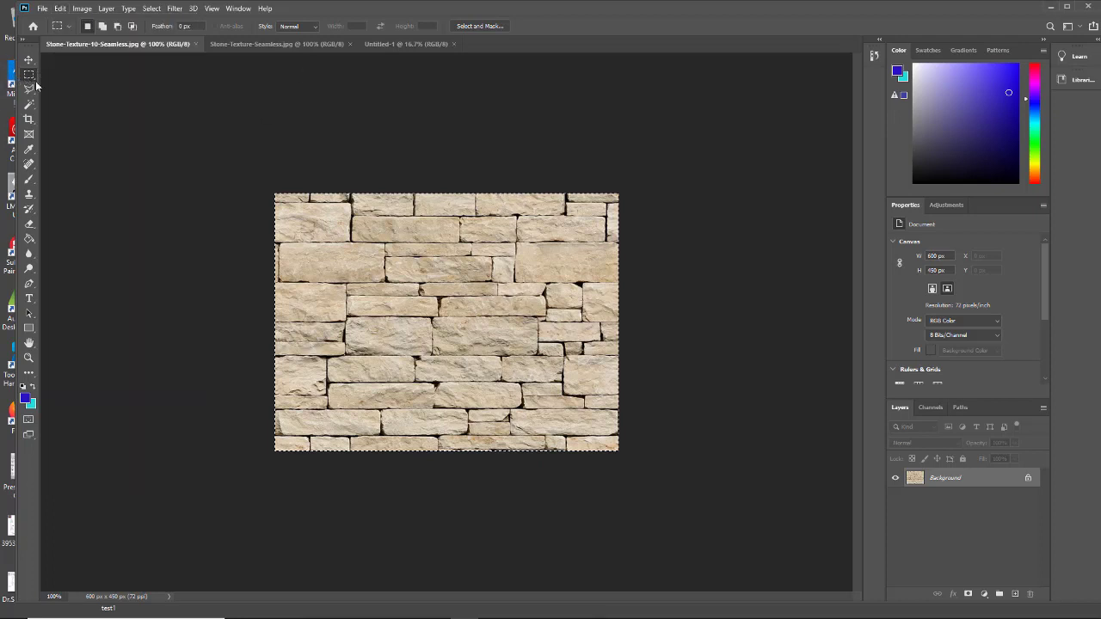
click(306, 250)
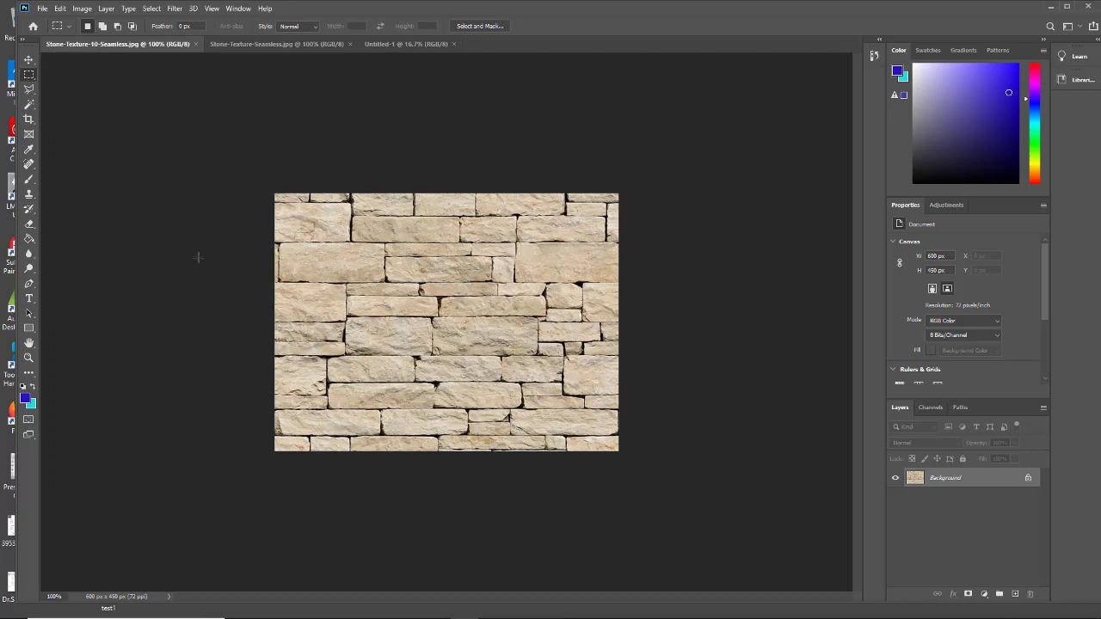
- Fill the blank Untitled-1 canvas with the light stone pattern using the Paint Bucket set to Pattern
click(408, 44)
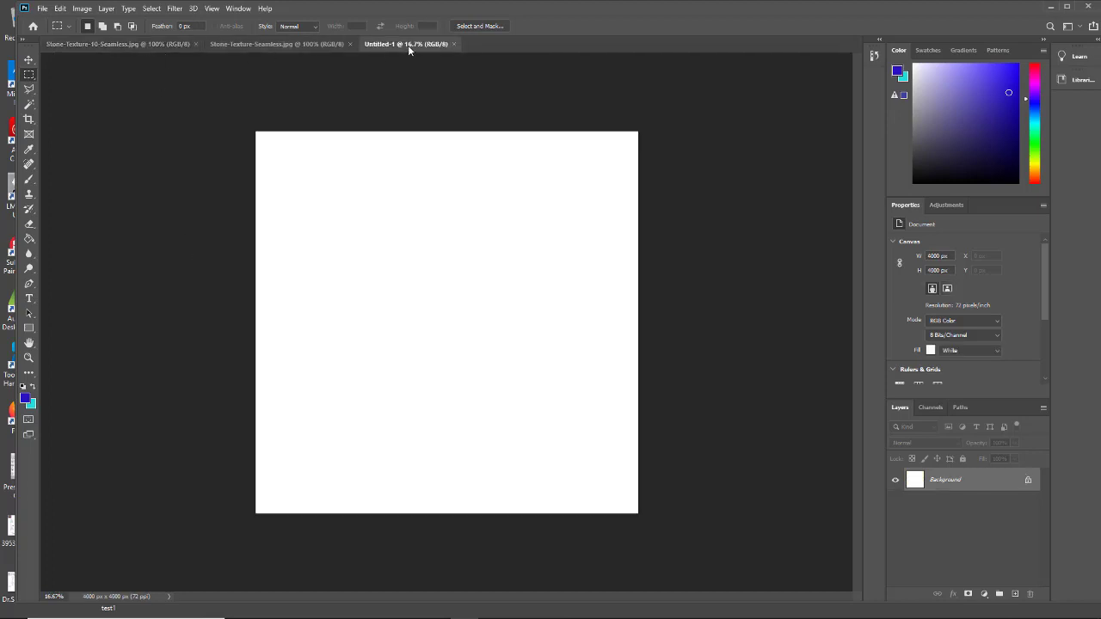
click(28, 239)
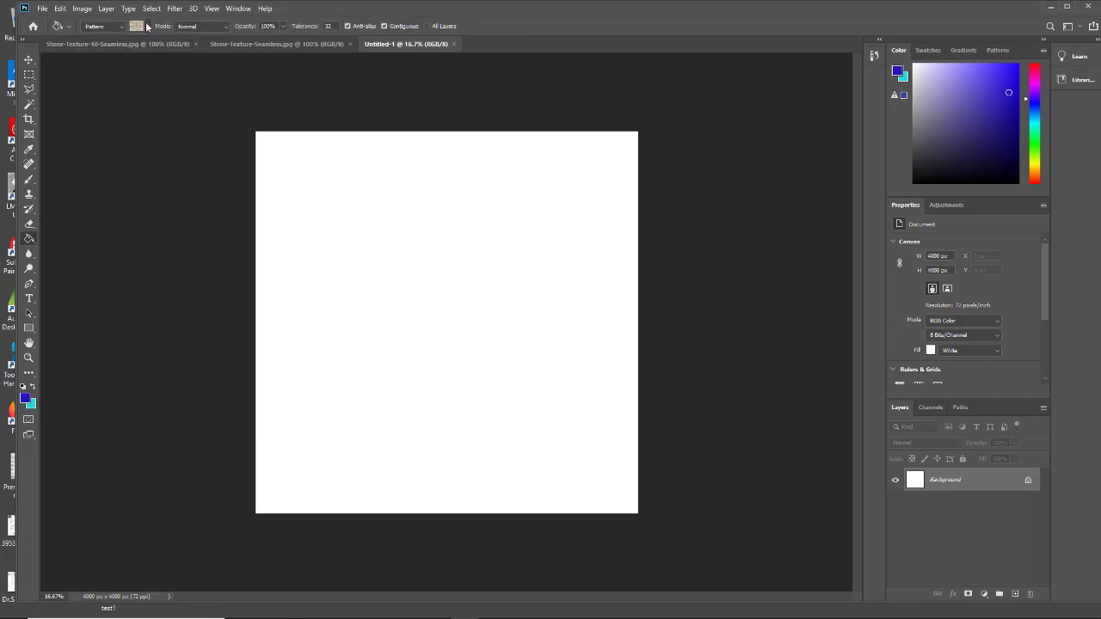
click(104, 27)
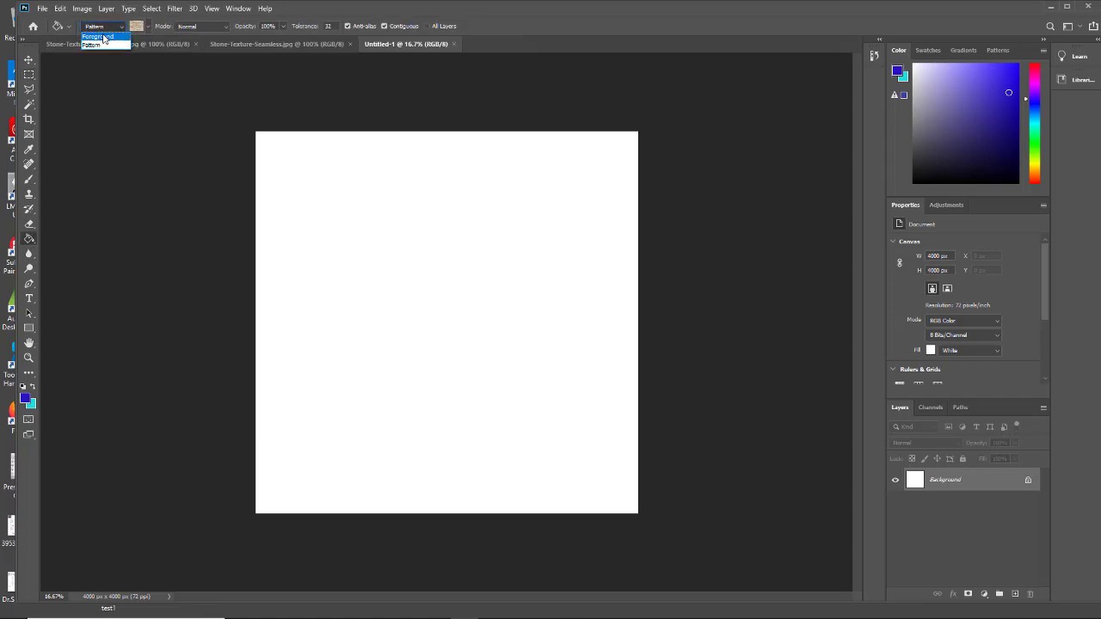
click(142, 31)
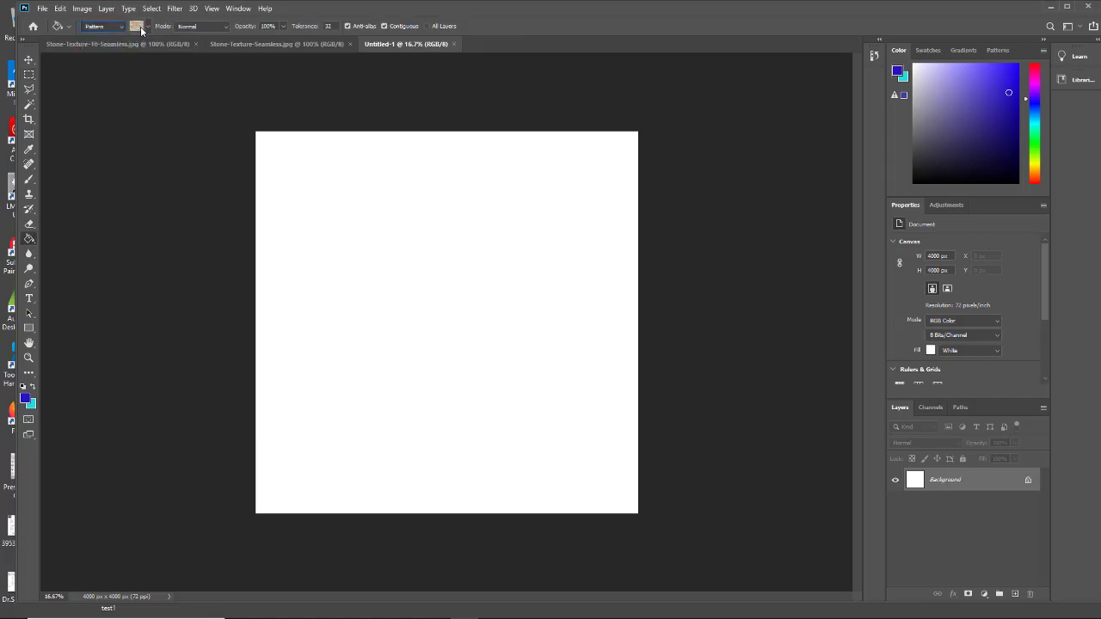
click(144, 29)
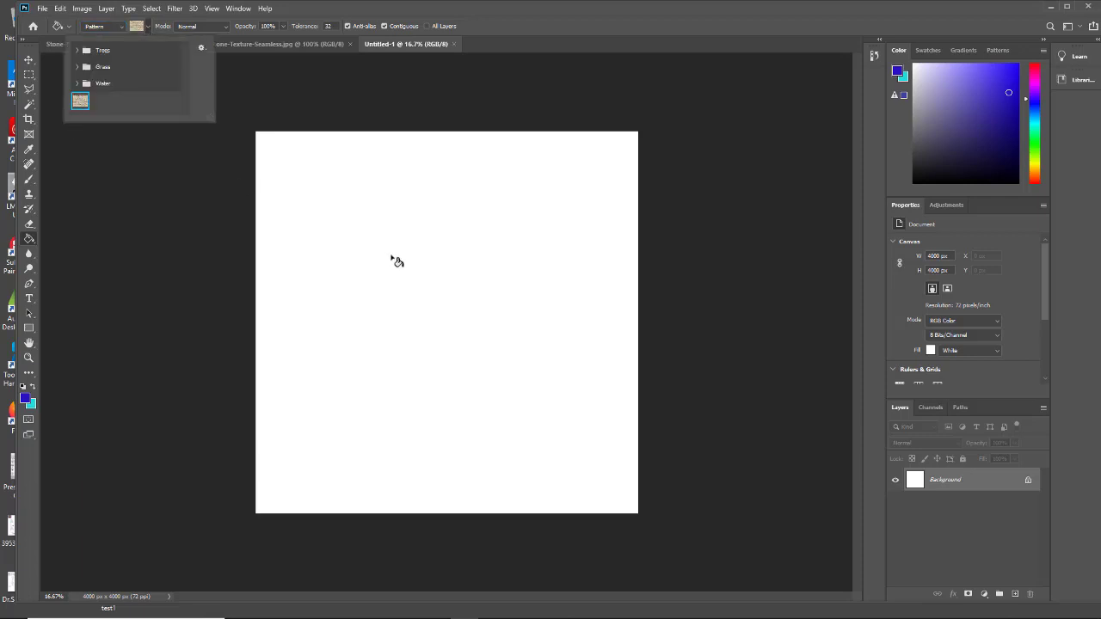
click(339, 277)
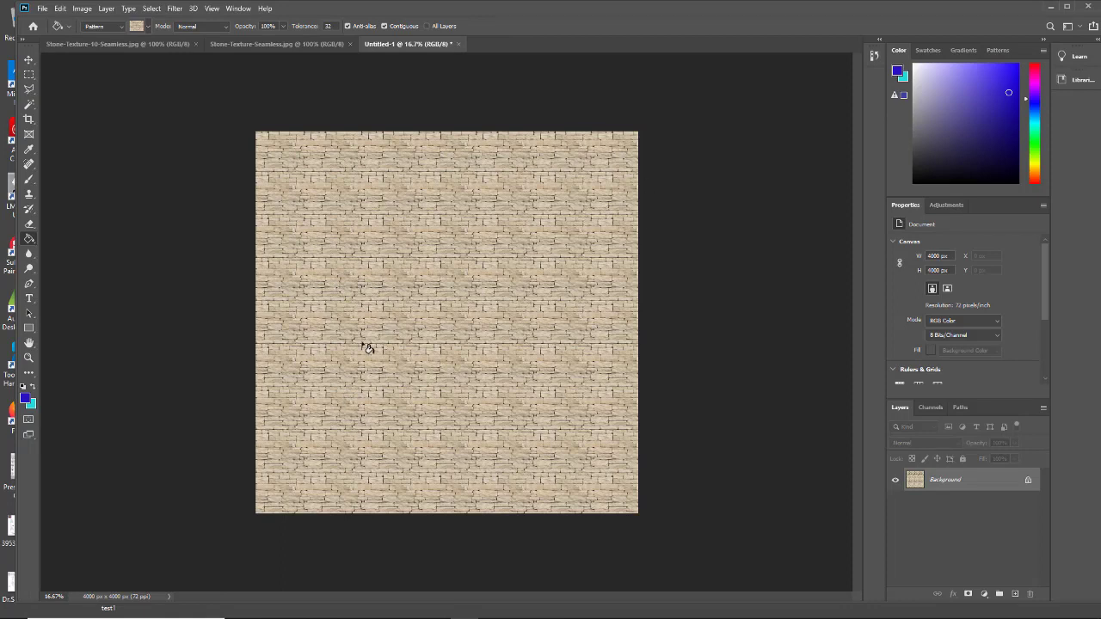
- Examine how the stone pattern tiles across the canvas at 40% and 15% zoom
click(54, 596)
text(40)
key(Return)
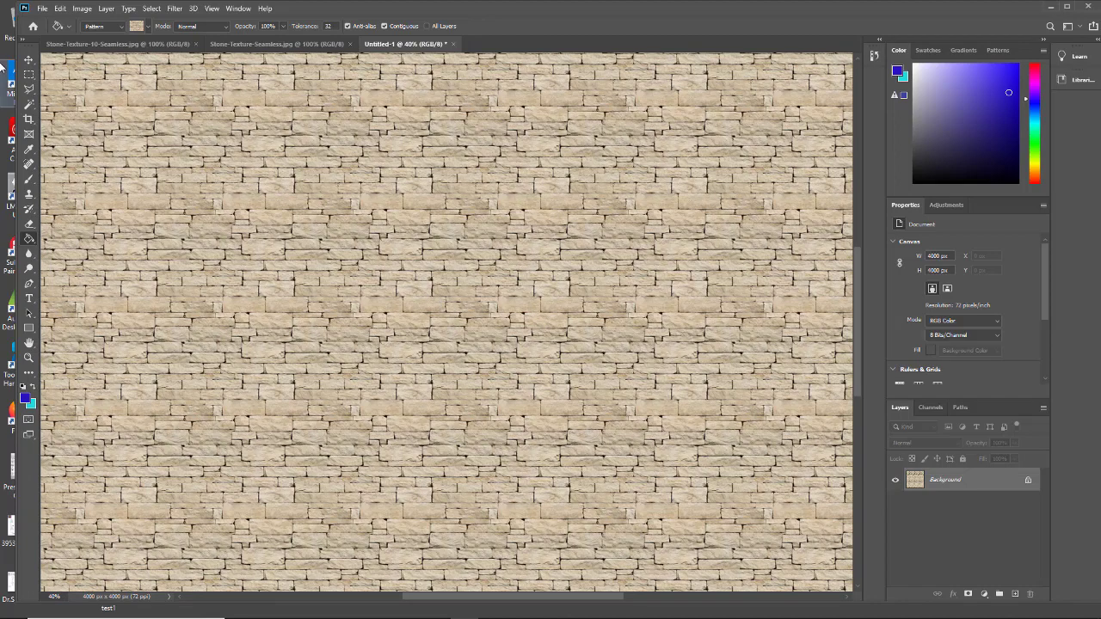
click(28, 59)
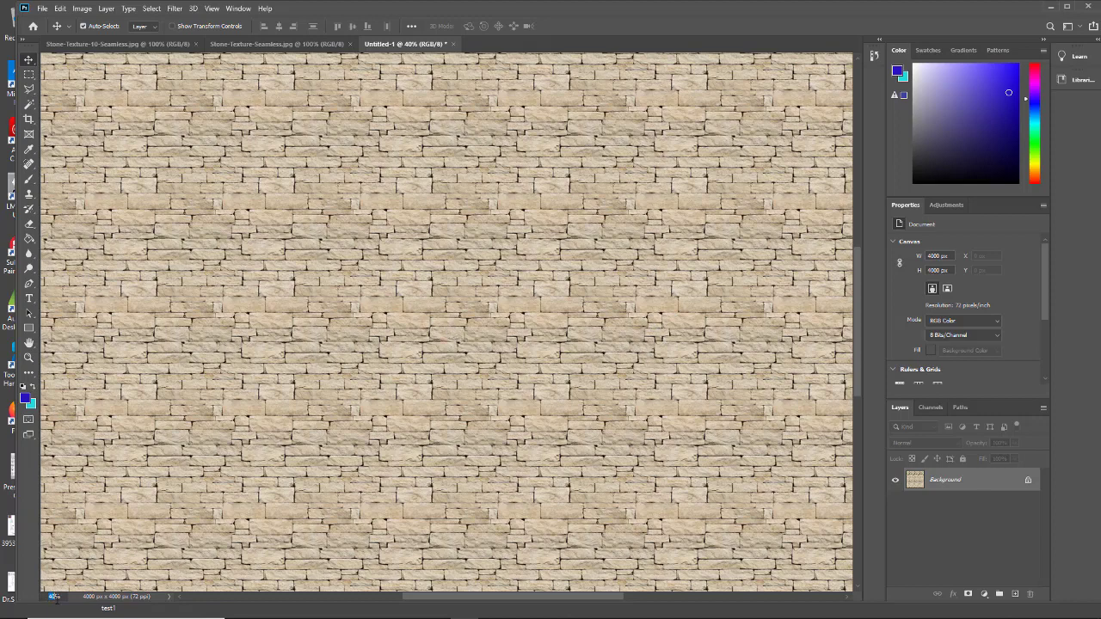
key(Return)
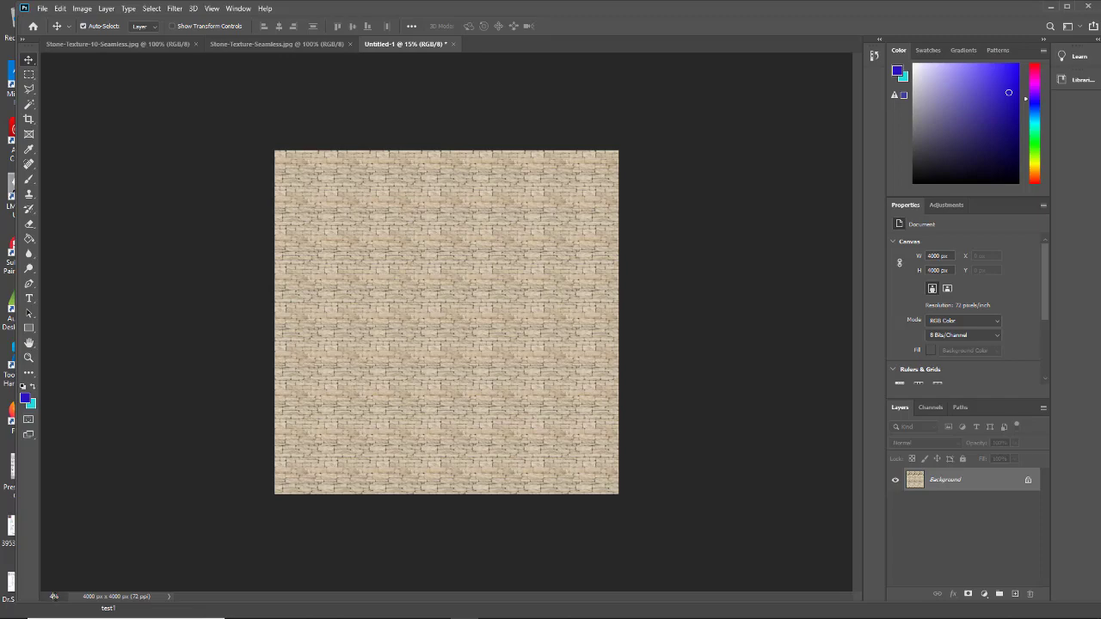
key(Return)
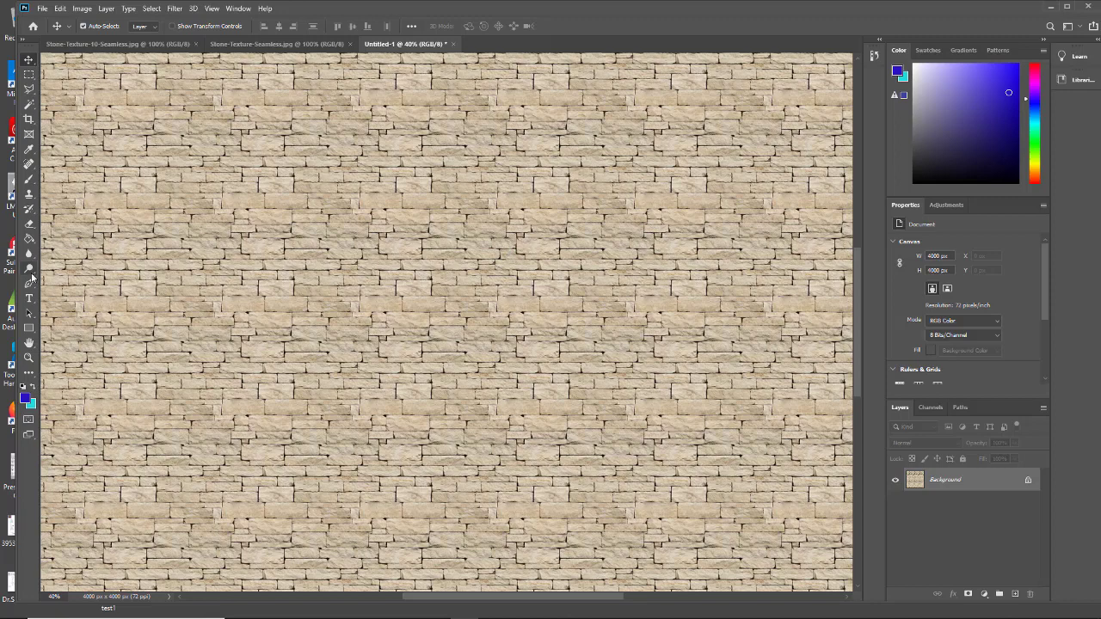
- Select the whole dark rock image Stone-Texture-Seamless.jpg with a rectangular marquee and define it as a pattern under its file name
click(139, 44)
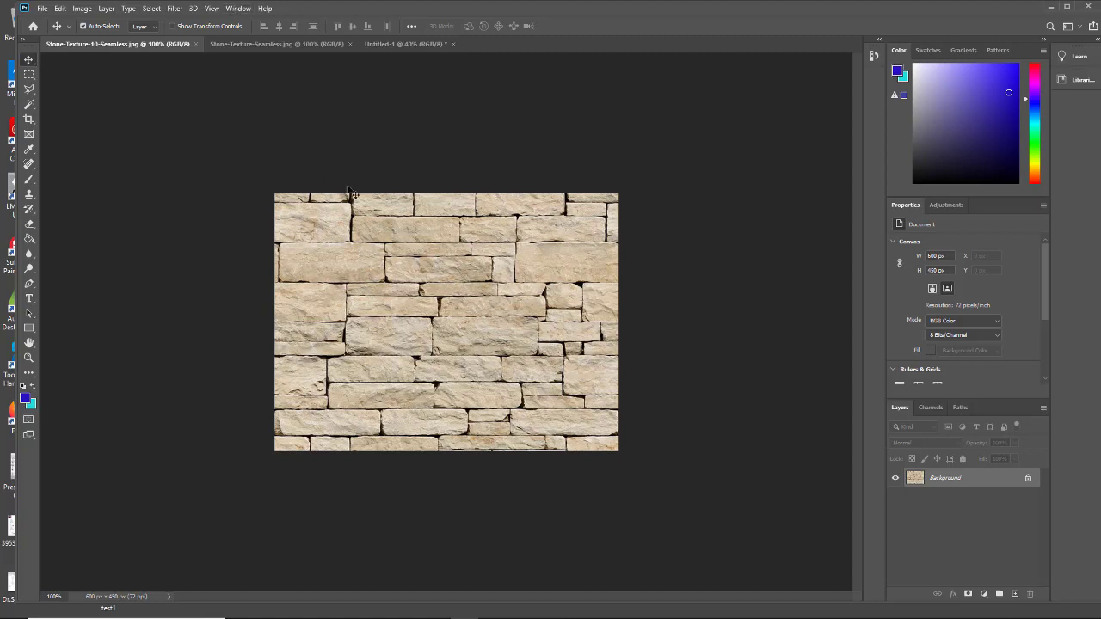
click(268, 42)
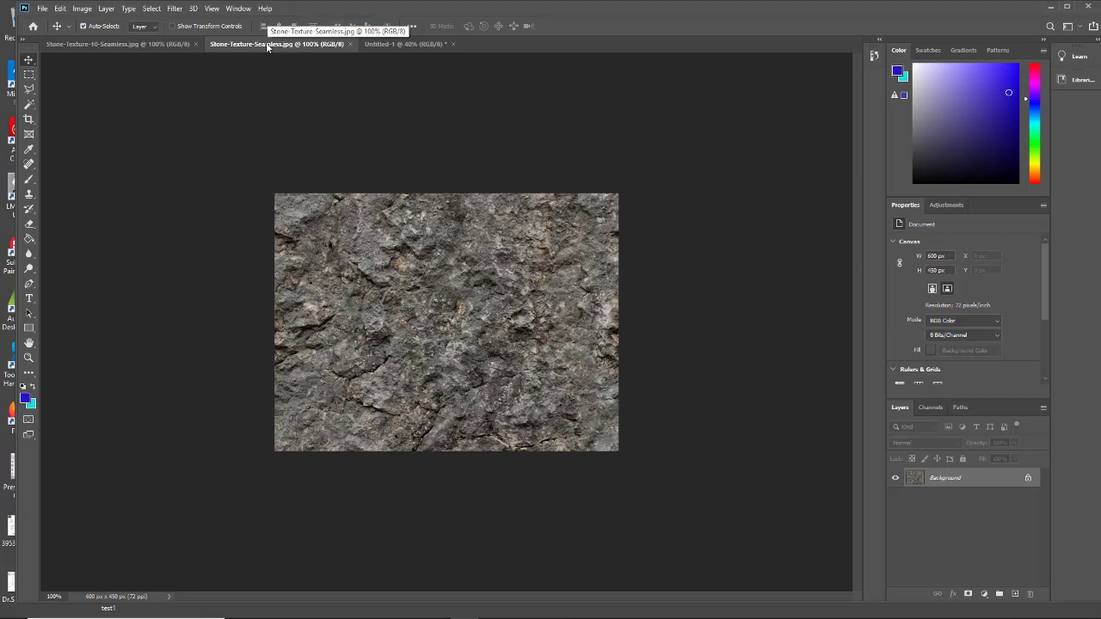
click(29, 75)
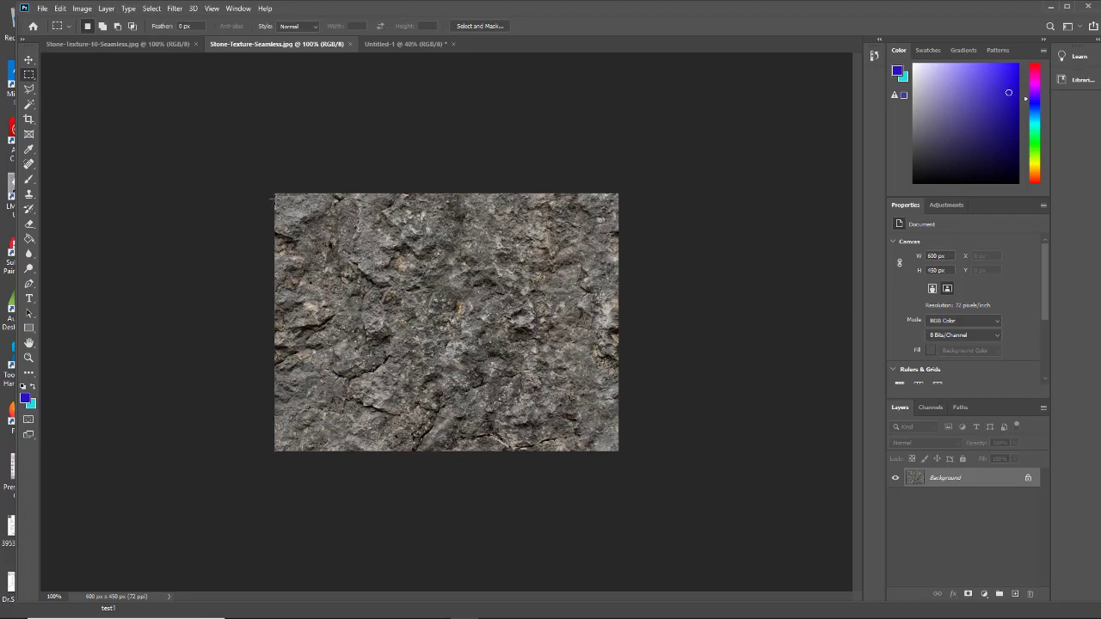
drag(274, 191, 646, 473)
click(60, 9)
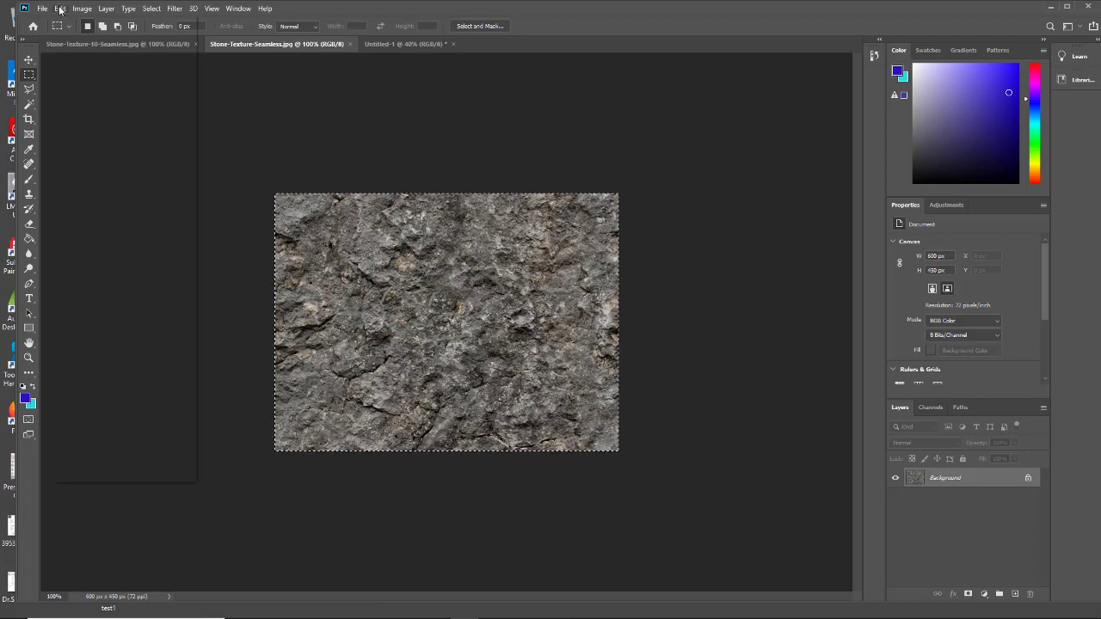
click(84, 319)
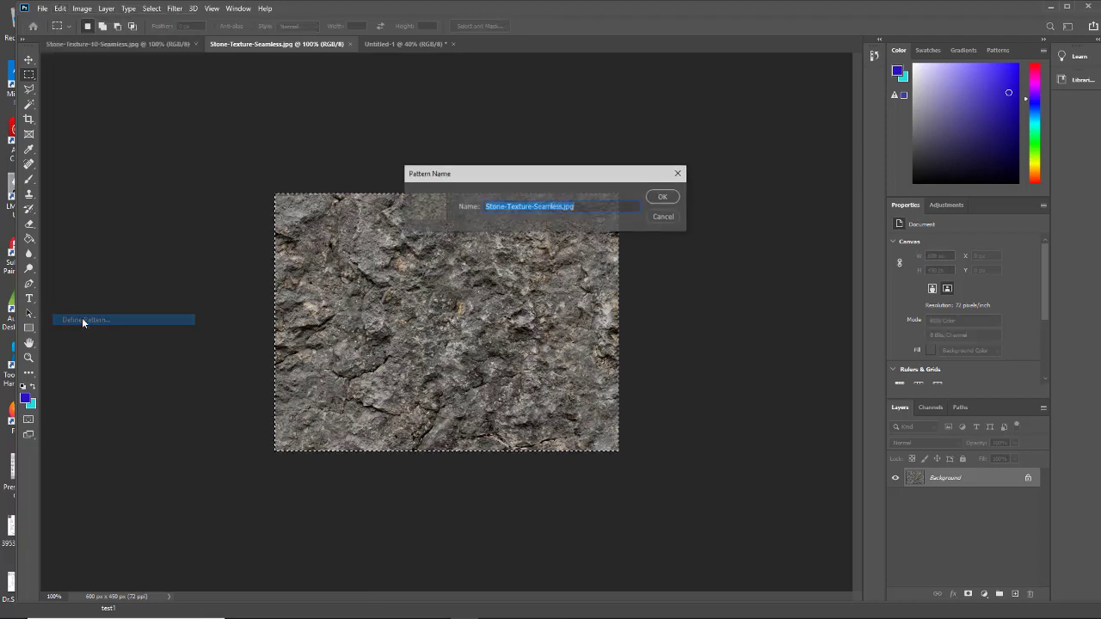
click(664, 198)
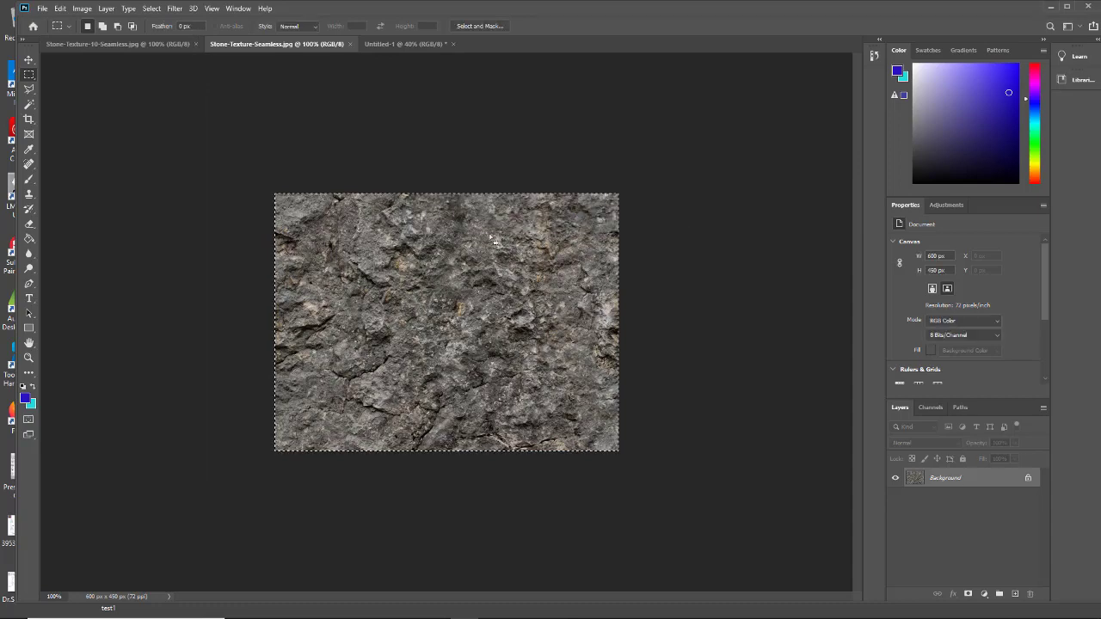
- Add a new layer to the Untitled-1 document and fill it with the dark rock pattern using the Paint Bucket
click(383, 45)
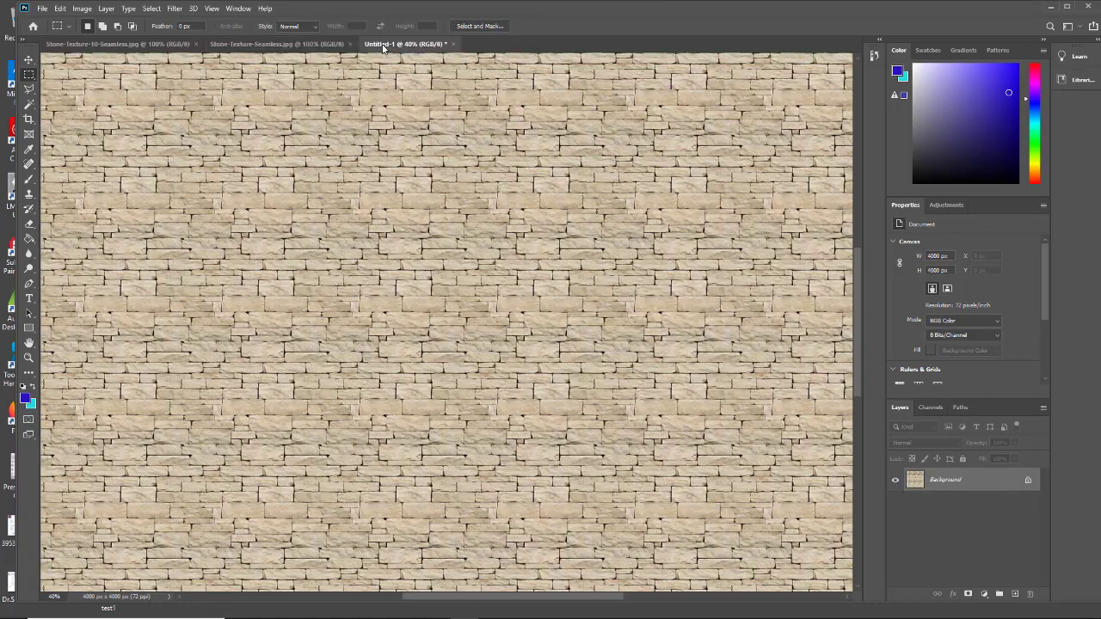
click(1016, 596)
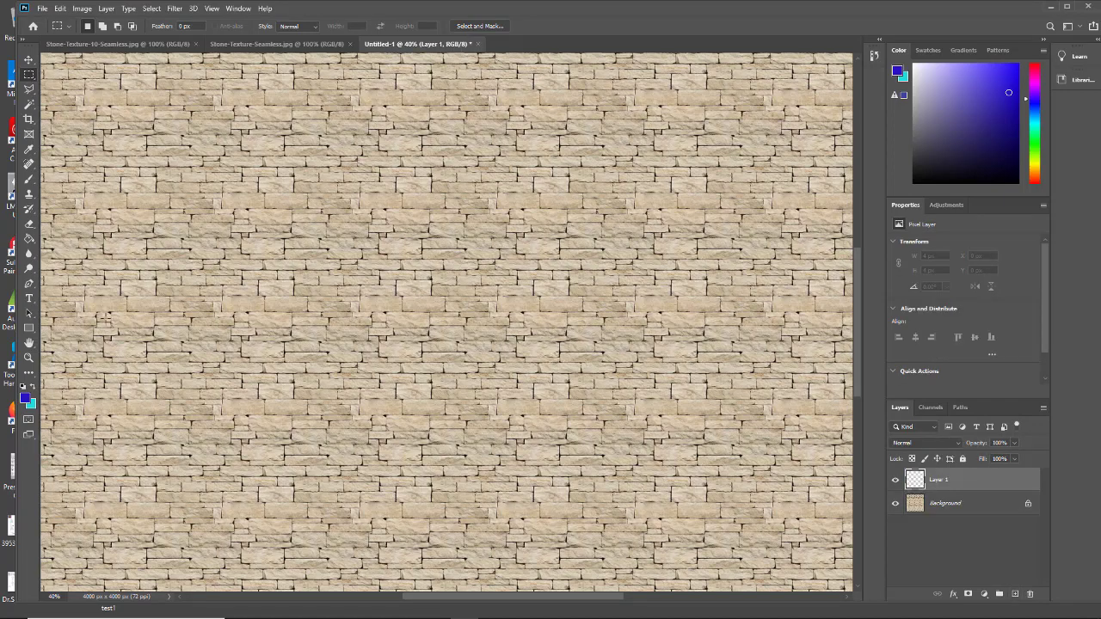
key(g)
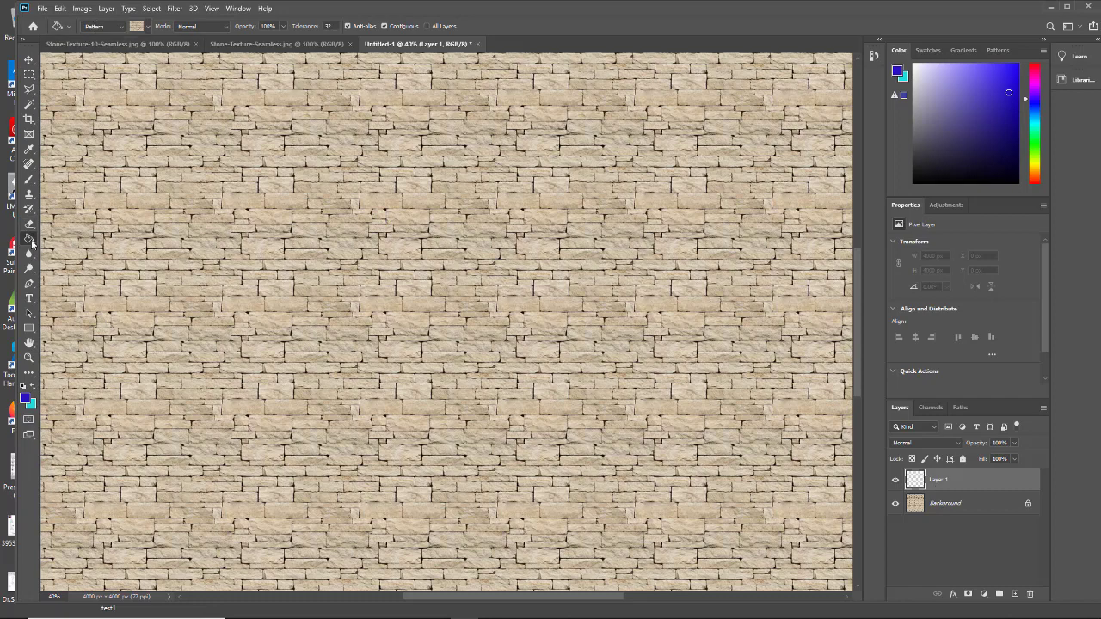
click(148, 27)
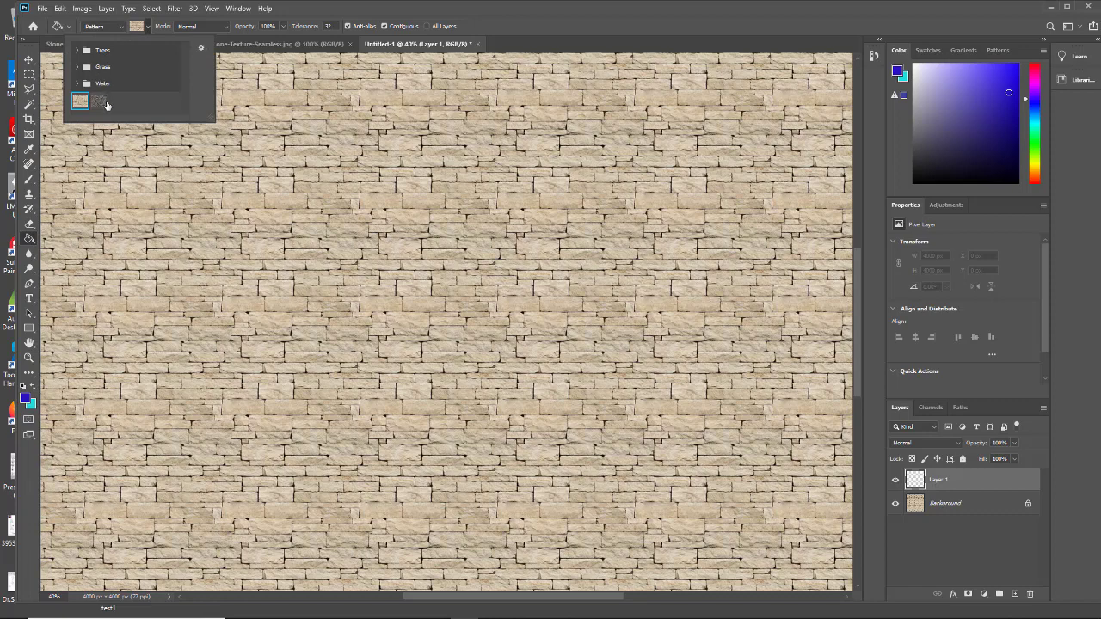
click(102, 102)
click(456, 356)
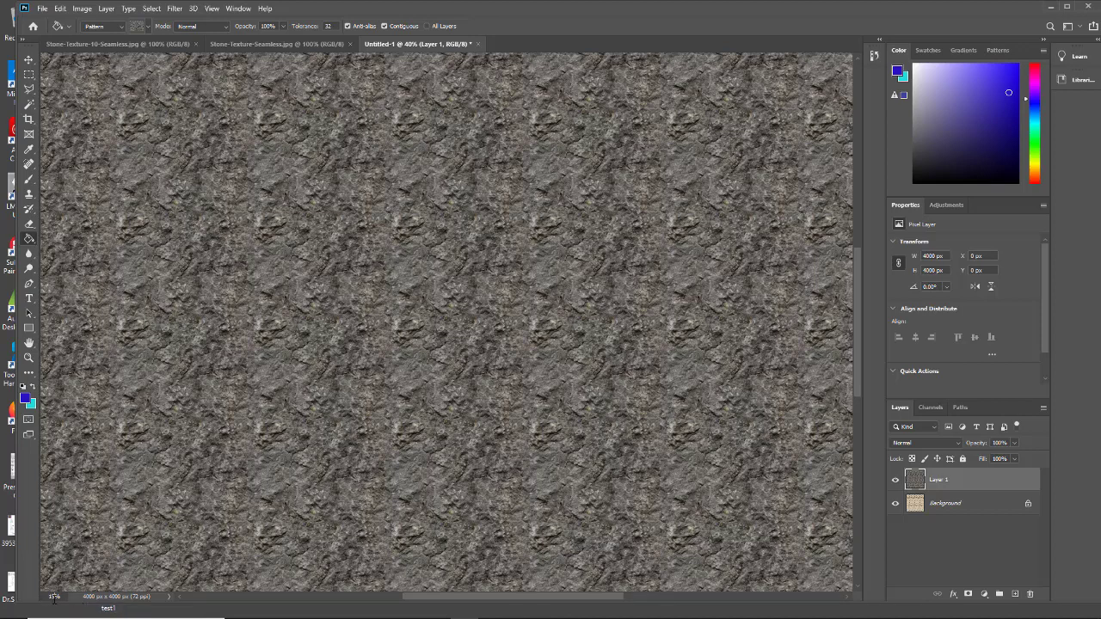
- Examine how the dark rock pattern tiles across the canvas at 15% and 50% zoom
key(Return)
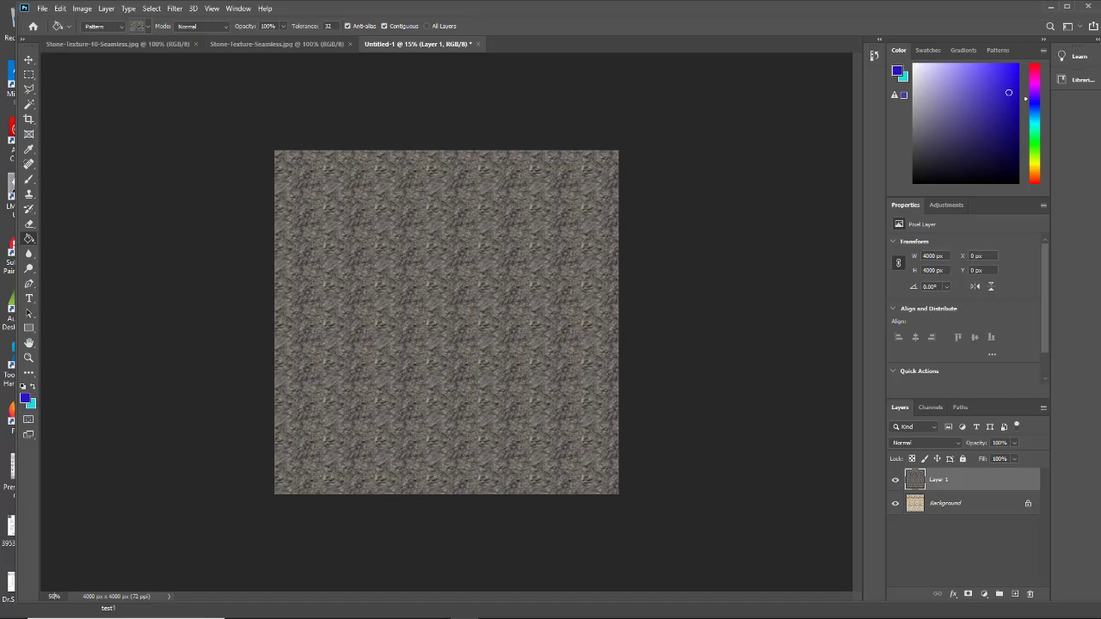
key(Return)
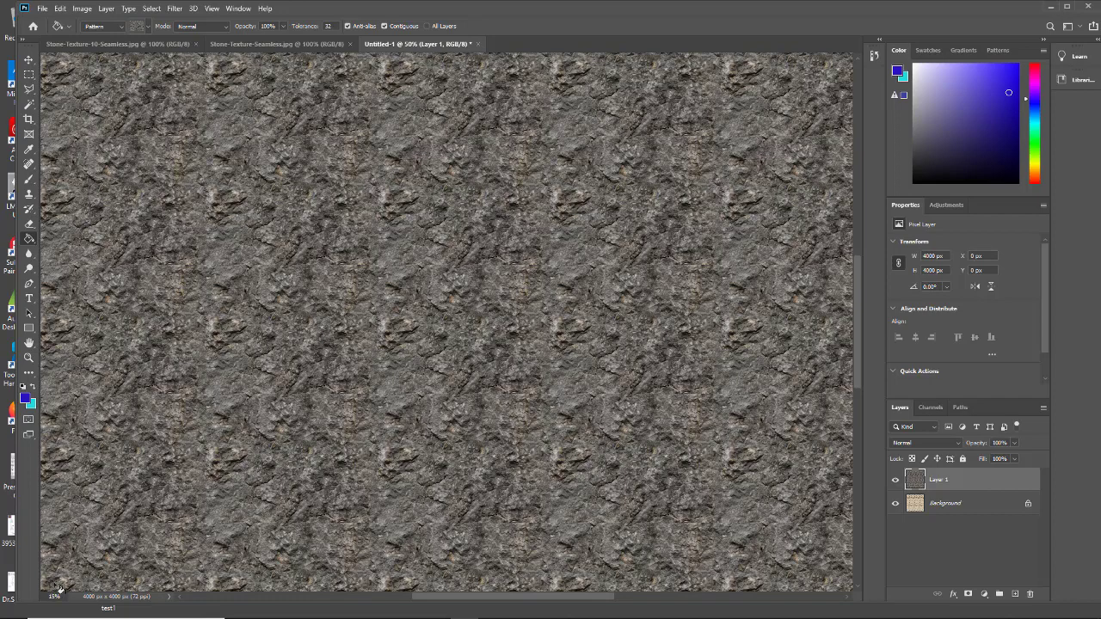
key(Return)
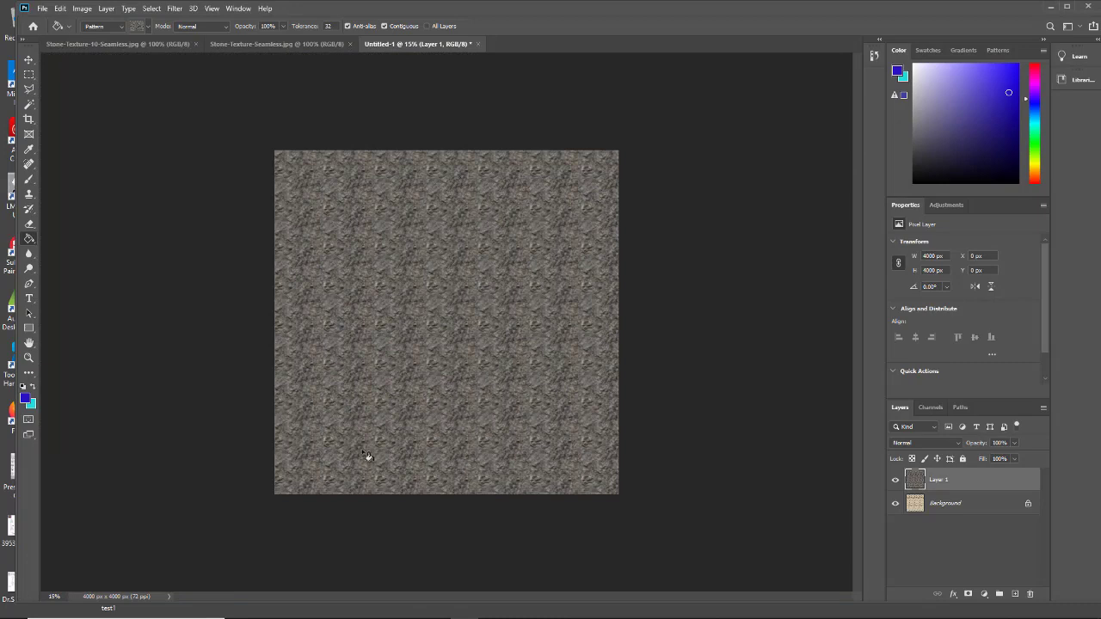
- Close the Untitled-1 document without saving its changes and close the Stone-Texture-Seamless.jpg image
click(479, 44)
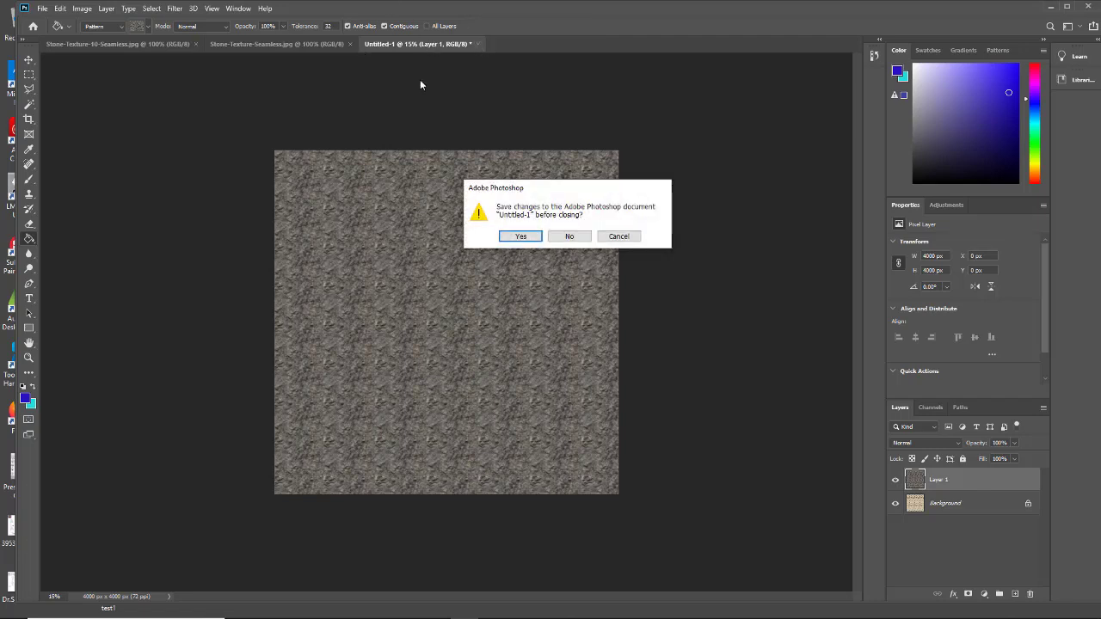
click(570, 235)
click(351, 44)
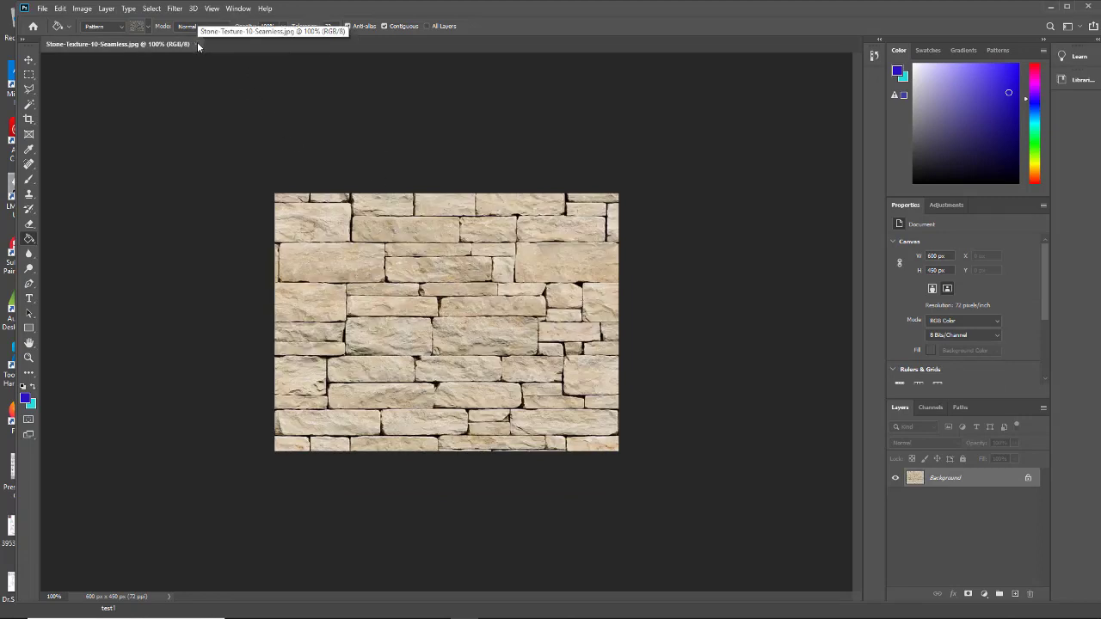
- Switch to the texture build folder in File Explorer and view the grunge canvas and cracked asphalt images at full size in Photos
click(1049, 8)
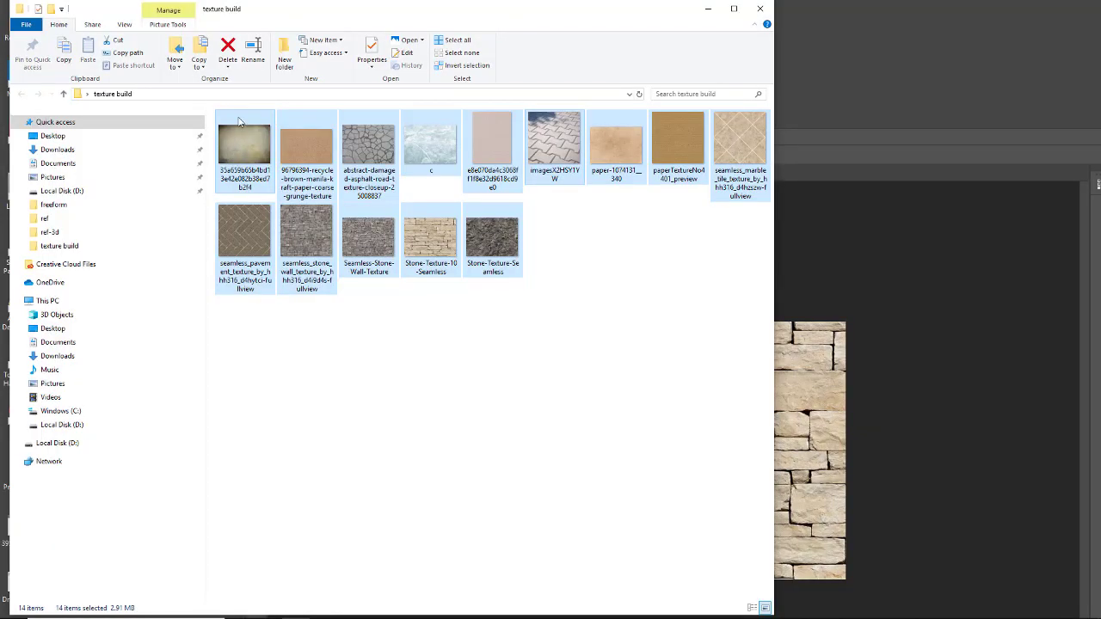
click(289, 367)
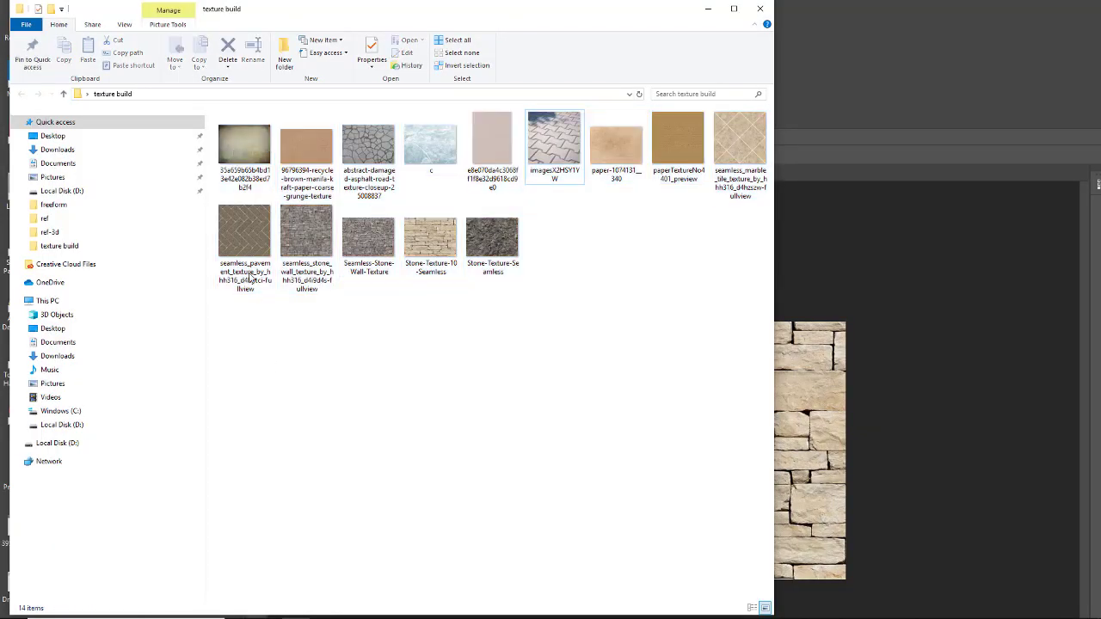
double_click(237, 150)
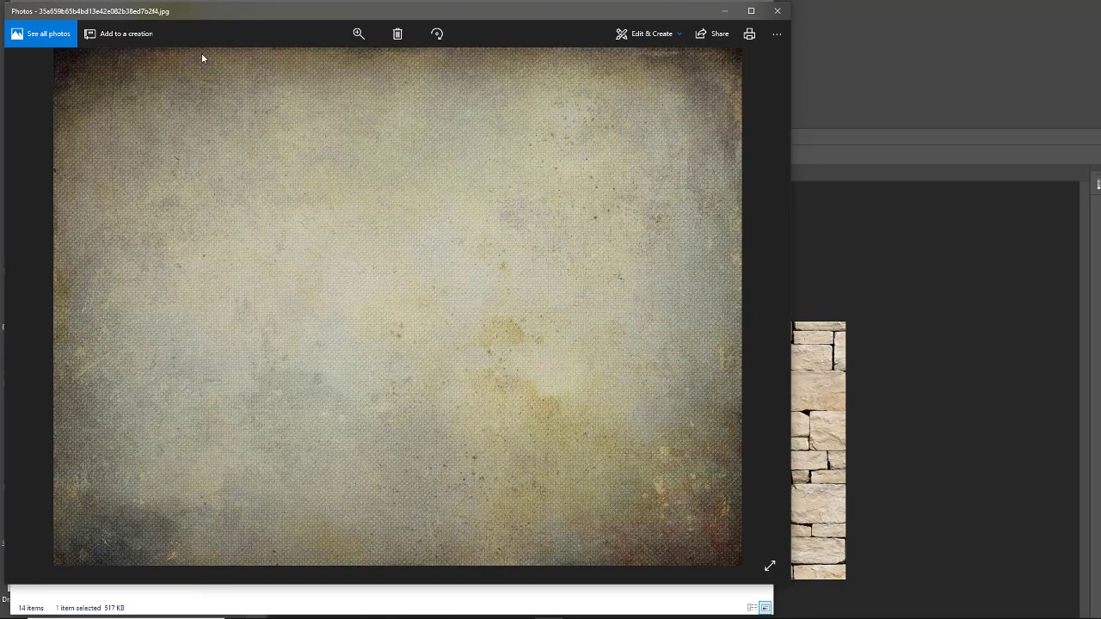
click(778, 10)
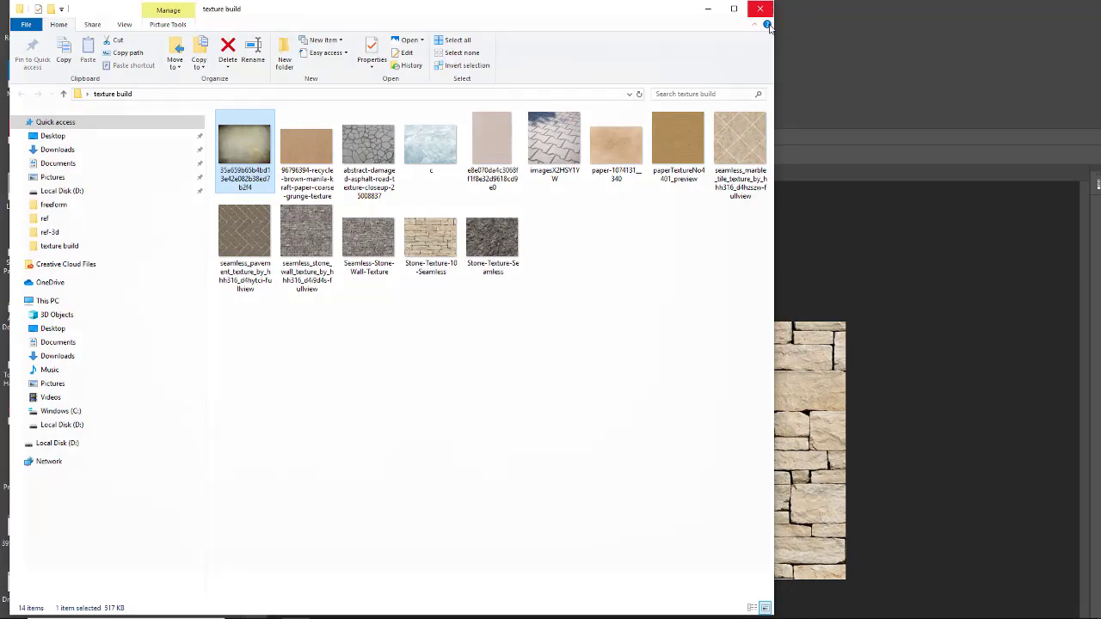
double_click(356, 143)
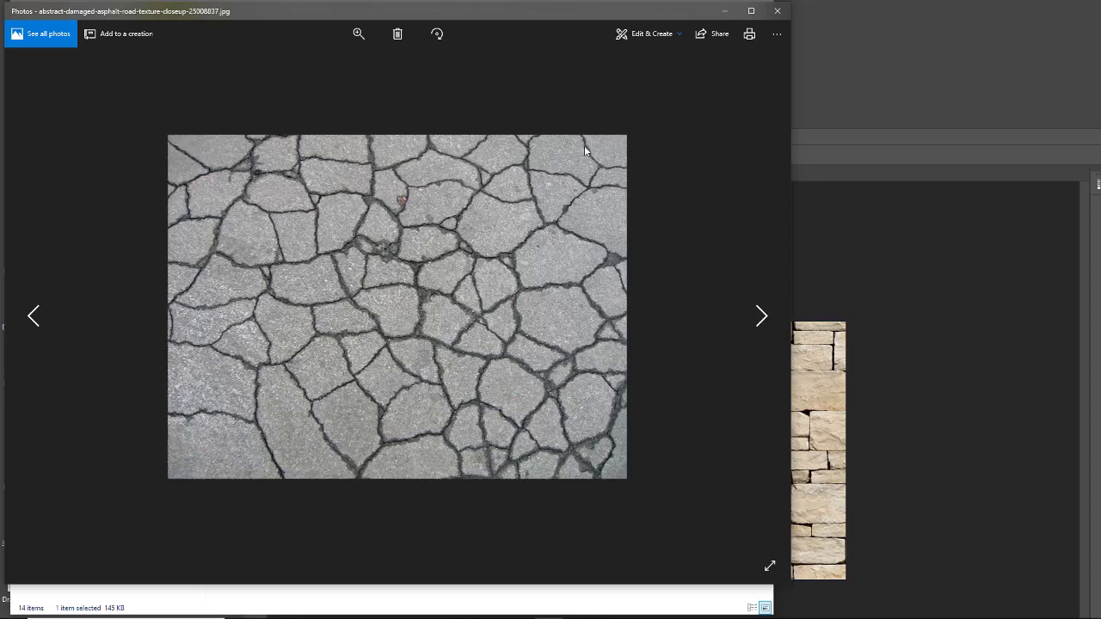
click(774, 10)
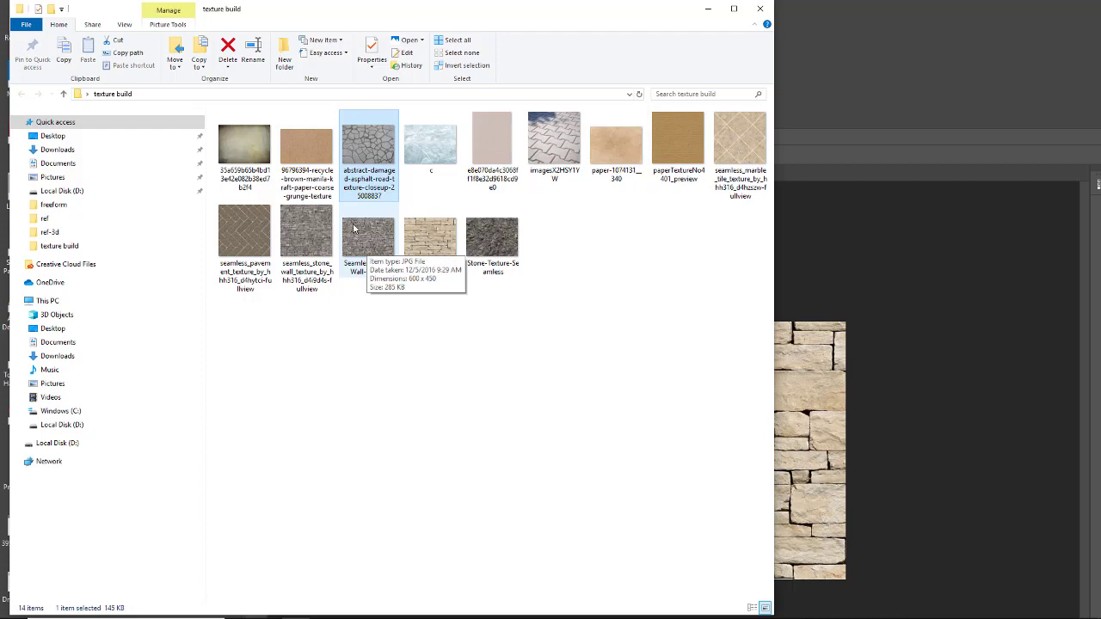
- Choose the seamless_stone_wall_texture image, select all of it with a rectangular marquee in Photoshop, and define it as a pattern
click(304, 232)
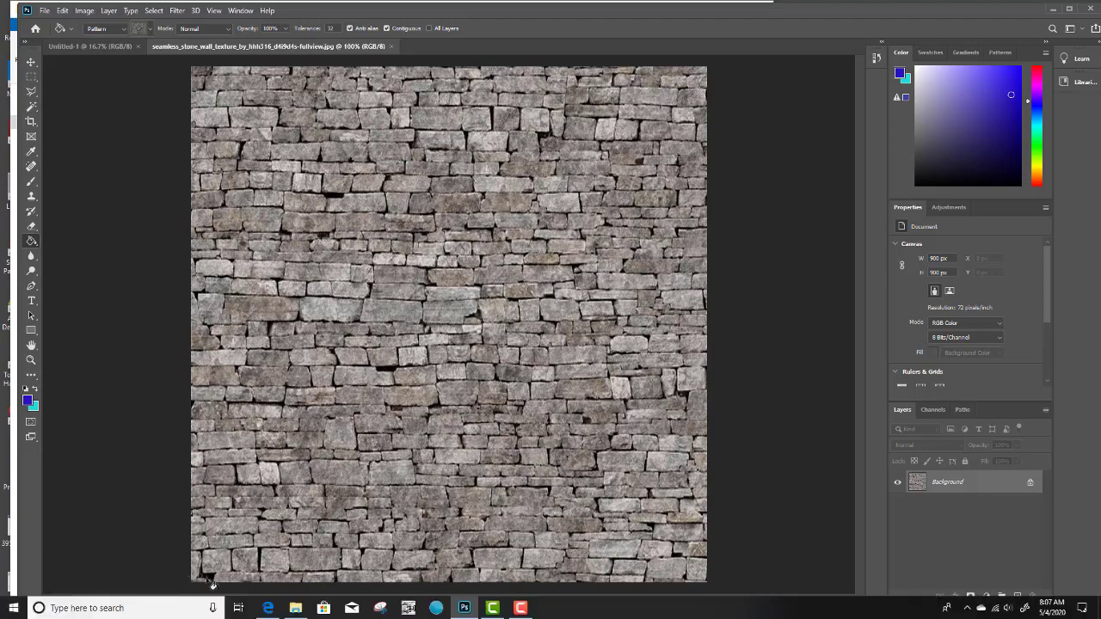
click(31, 77)
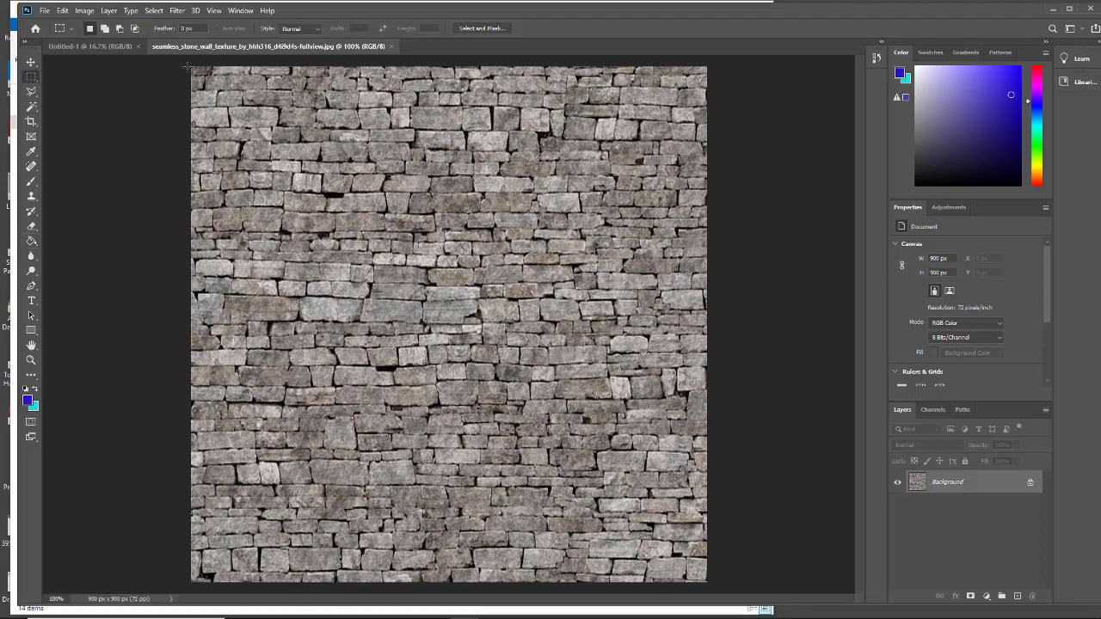
drag(188, 65, 710, 585)
click(62, 10)
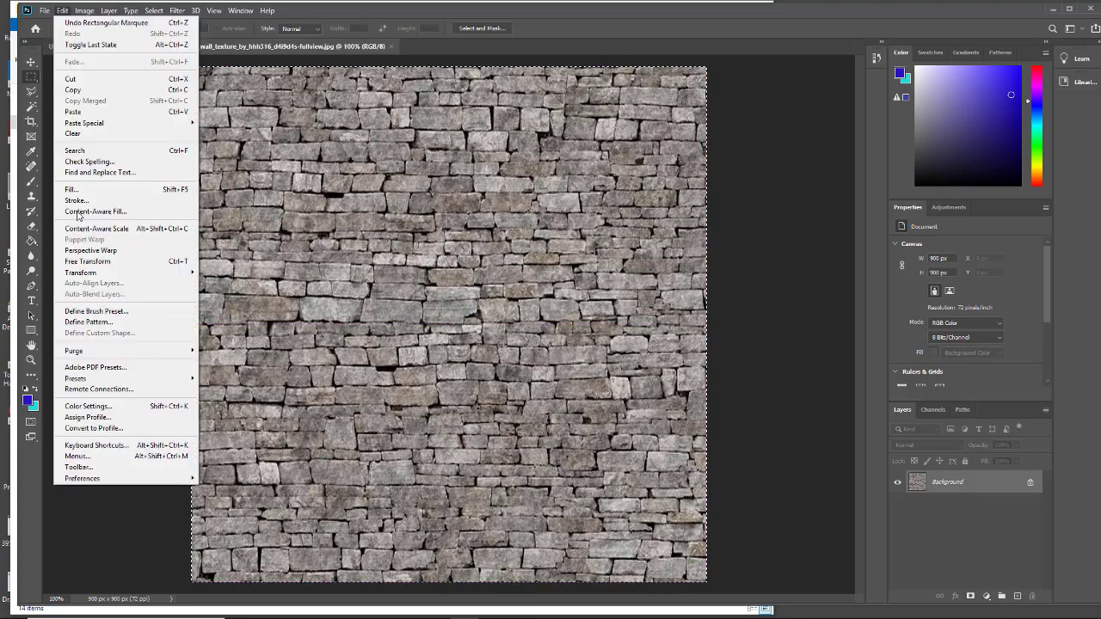
click(86, 322)
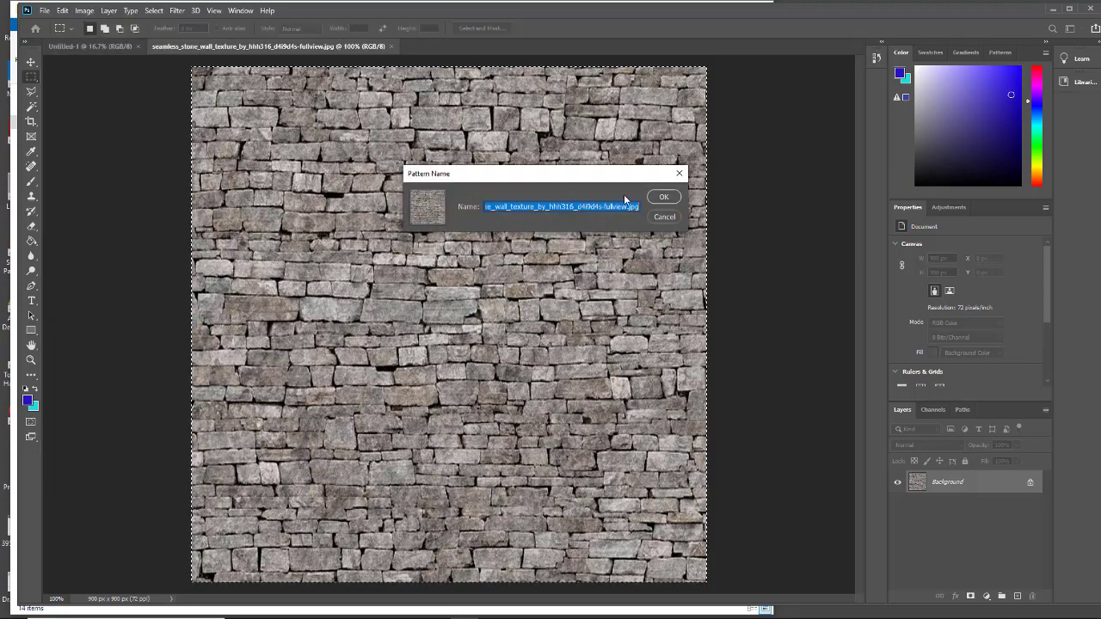
click(659, 198)
- Fill the blank 4000 x 4000 pixel Untitled-1 canvas with the gray stone wall pattern using the Paint Bucket
click(71, 46)
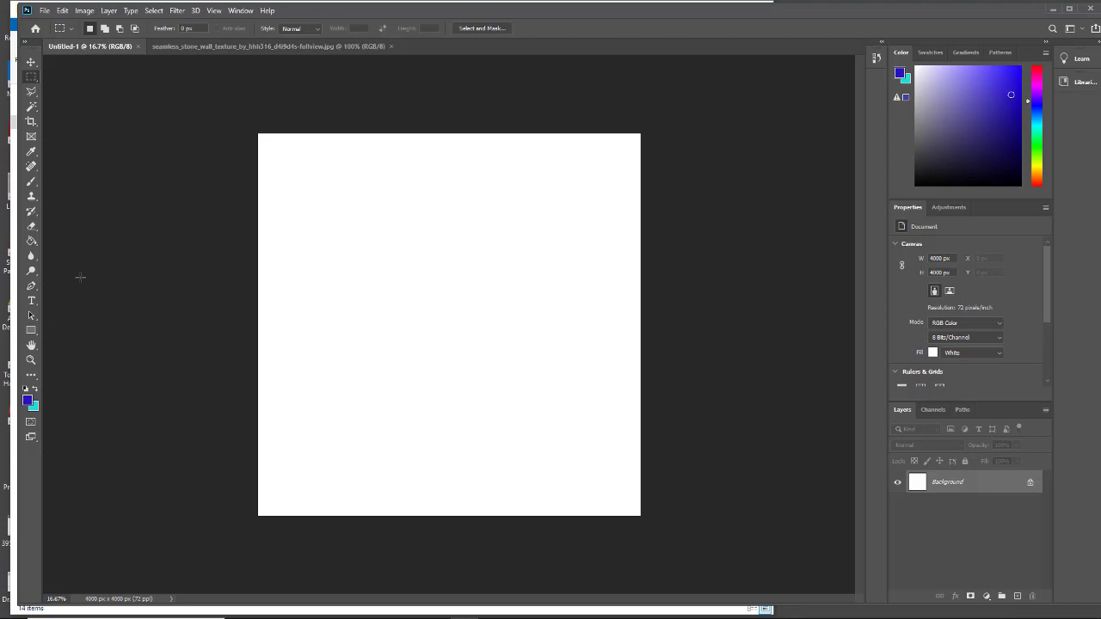
click(36, 243)
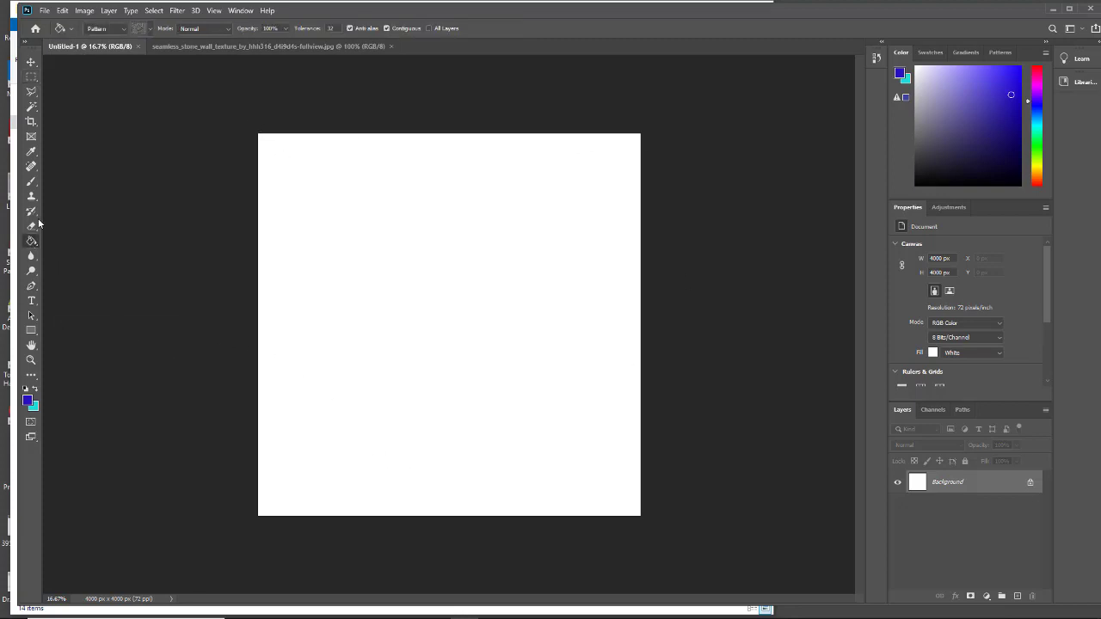
click(151, 30)
click(120, 104)
click(457, 322)
click(449, 325)
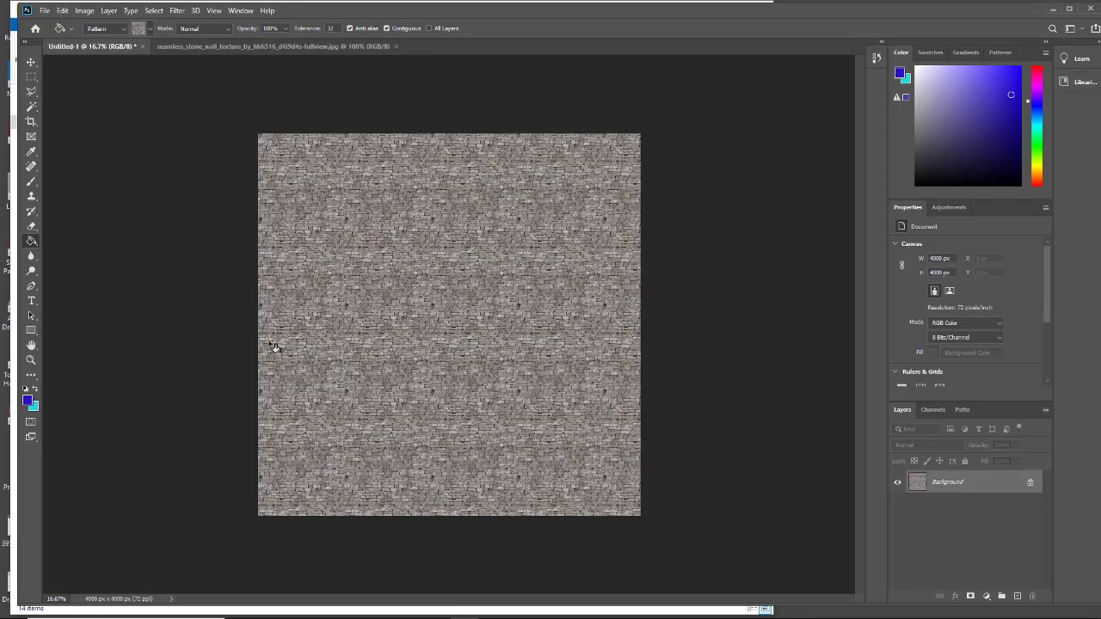